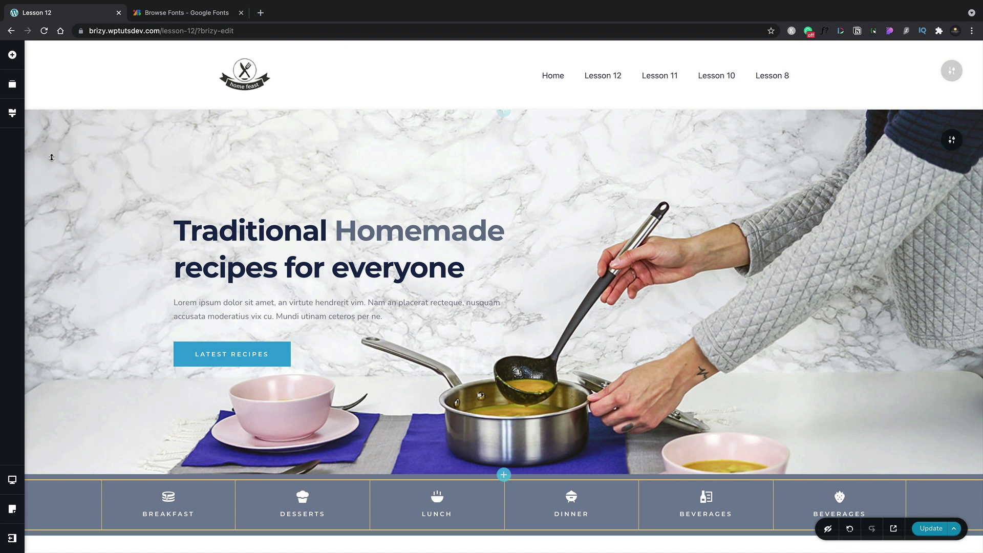
# - Select the LATEST RECIPES button and open its typography settings, browsing the font list
pyautogui.click(233, 350)
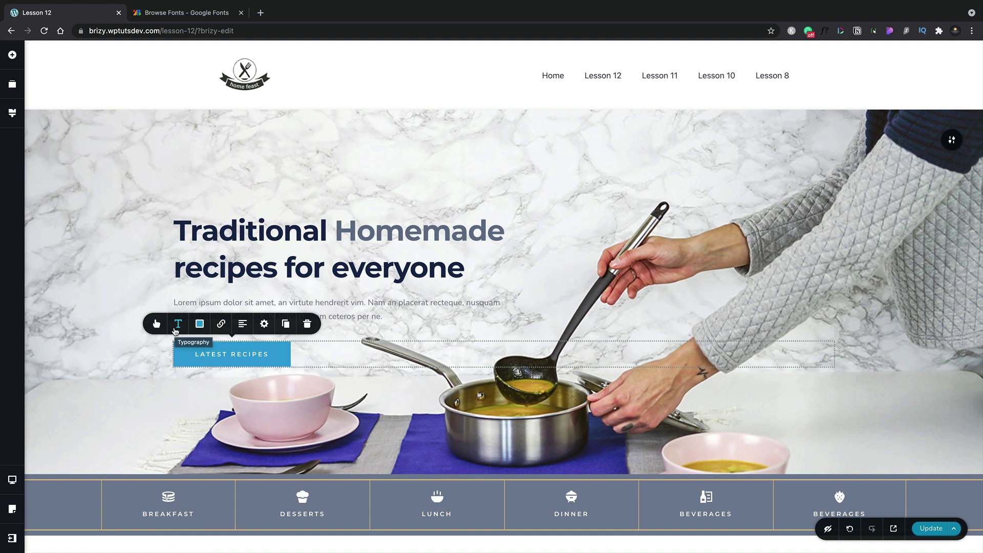
pyautogui.click(175, 331)
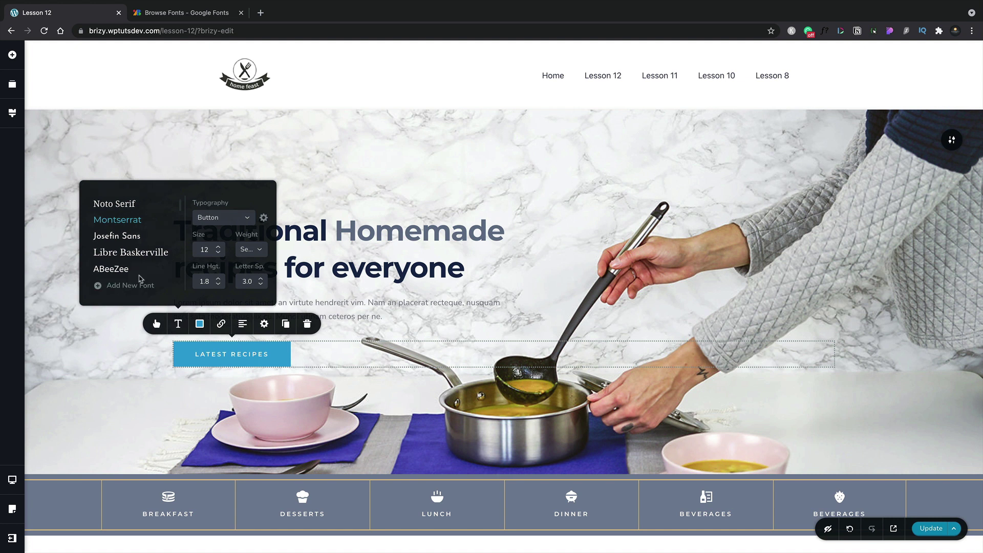
pyautogui.scroll(-2, 138, 257)
pyautogui.scroll(-6, 137, 258)
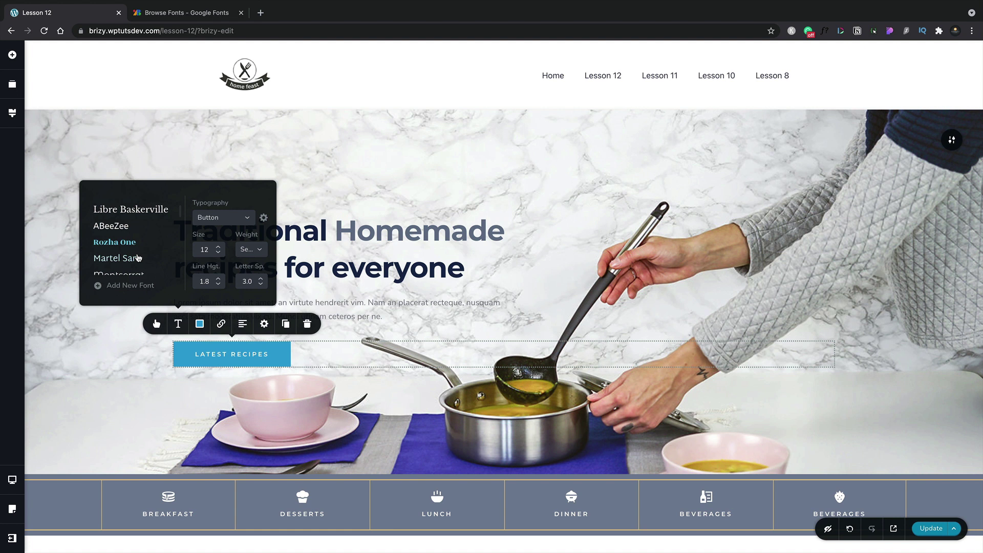
pyautogui.scroll(-4, 138, 258)
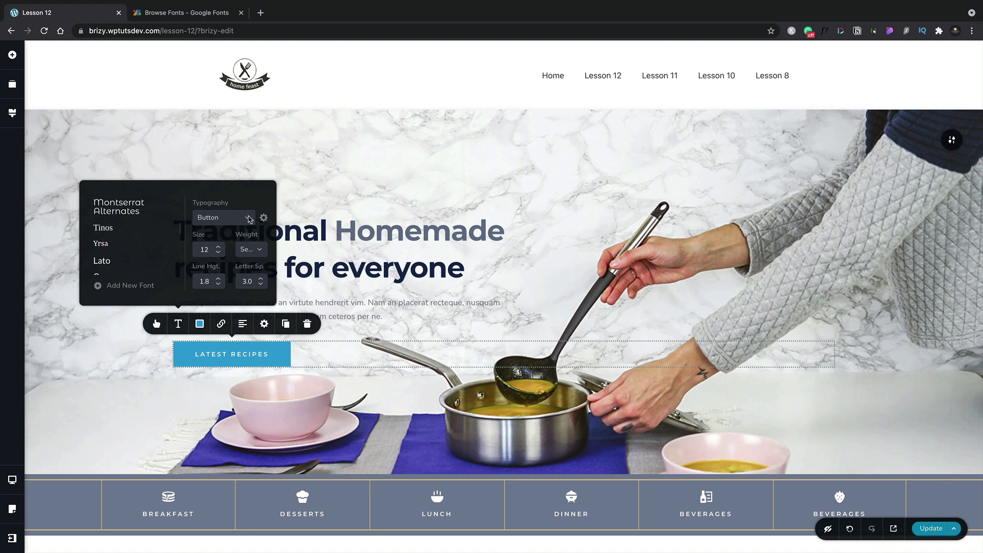
# - Check the text style preset list and global styling settings, closing both unchanged
pyautogui.click(249, 218)
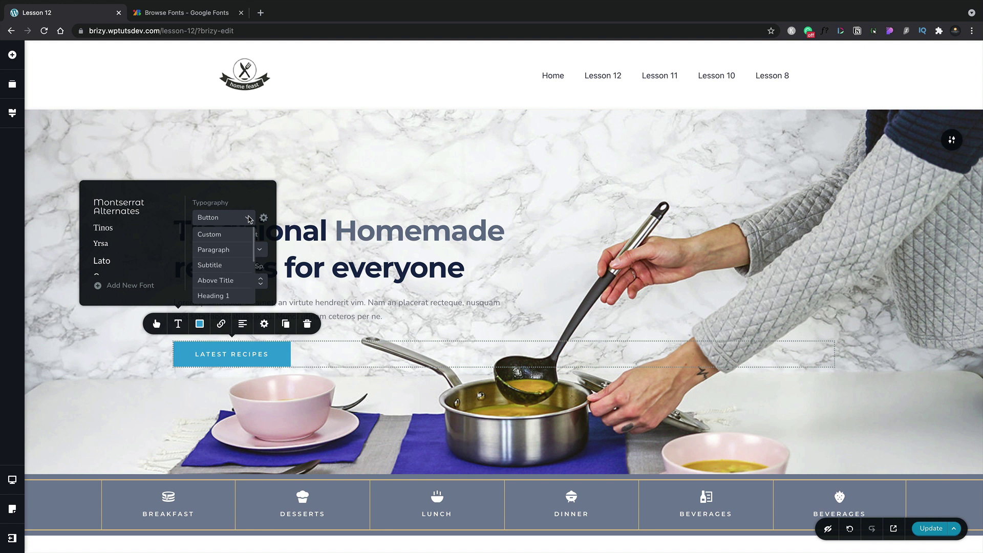
pyautogui.click(249, 217)
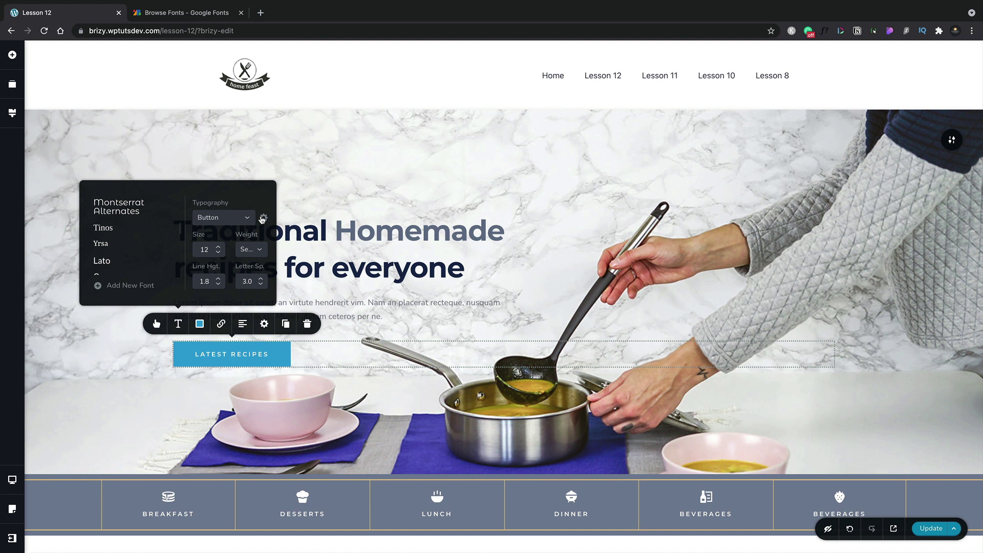
pyautogui.click(263, 218)
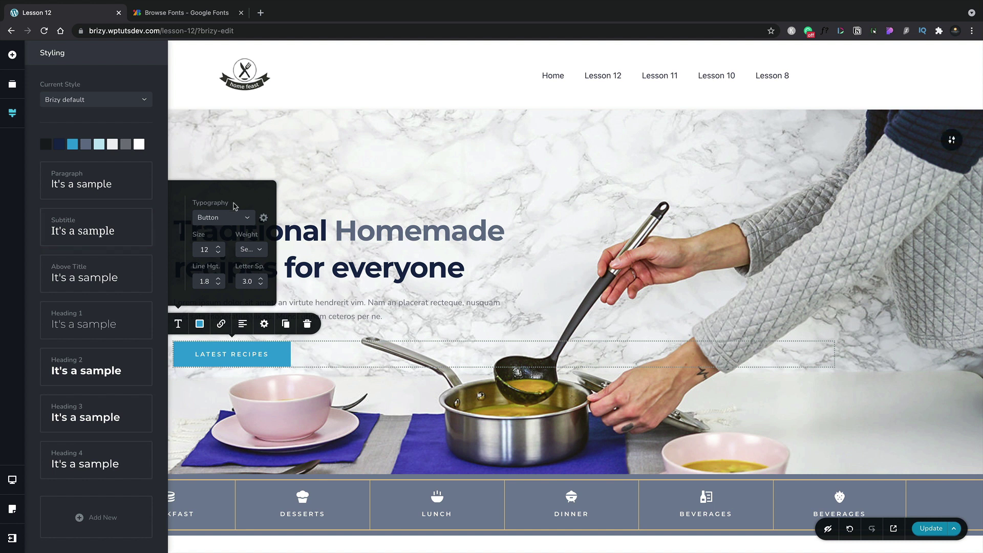
pyautogui.click(234, 217)
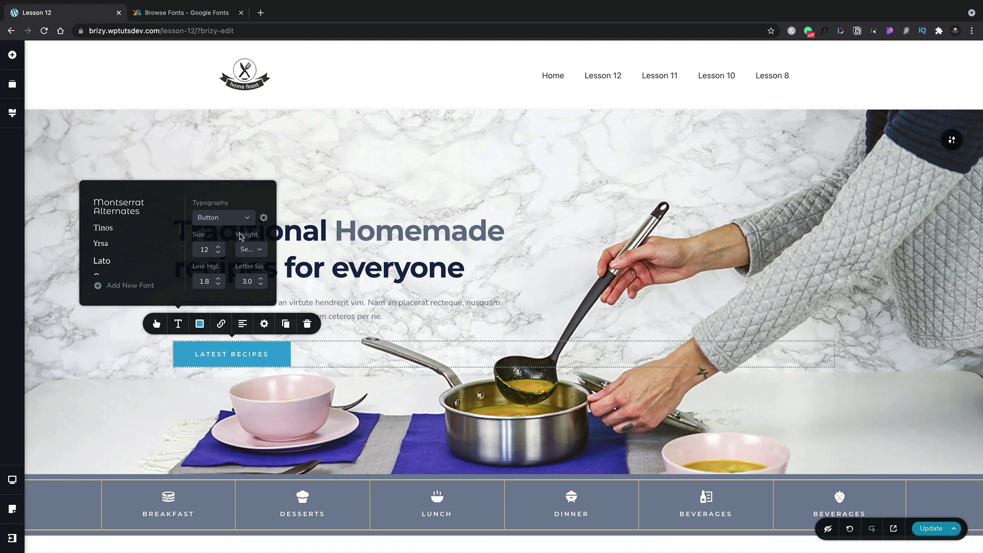
pyautogui.click(217, 248)
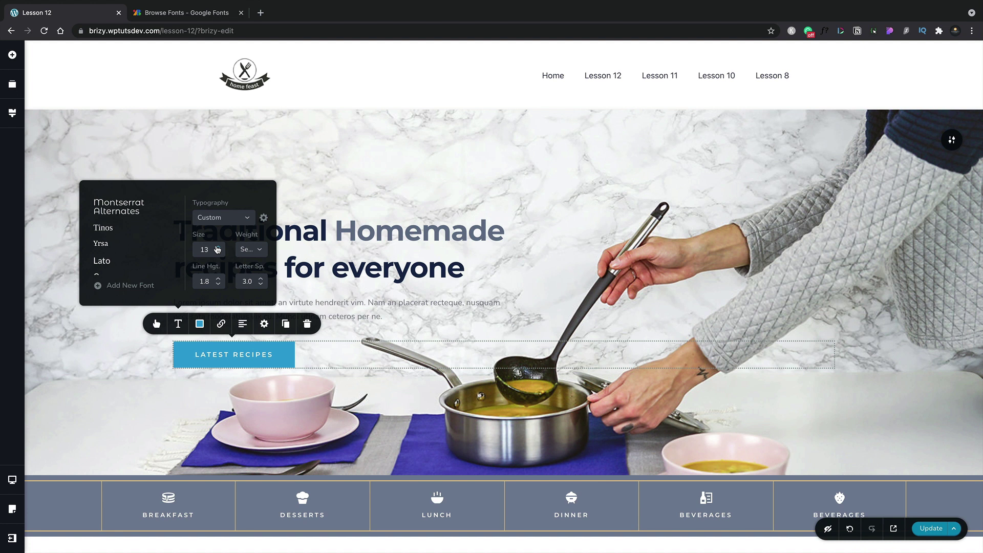
pyautogui.click(217, 248)
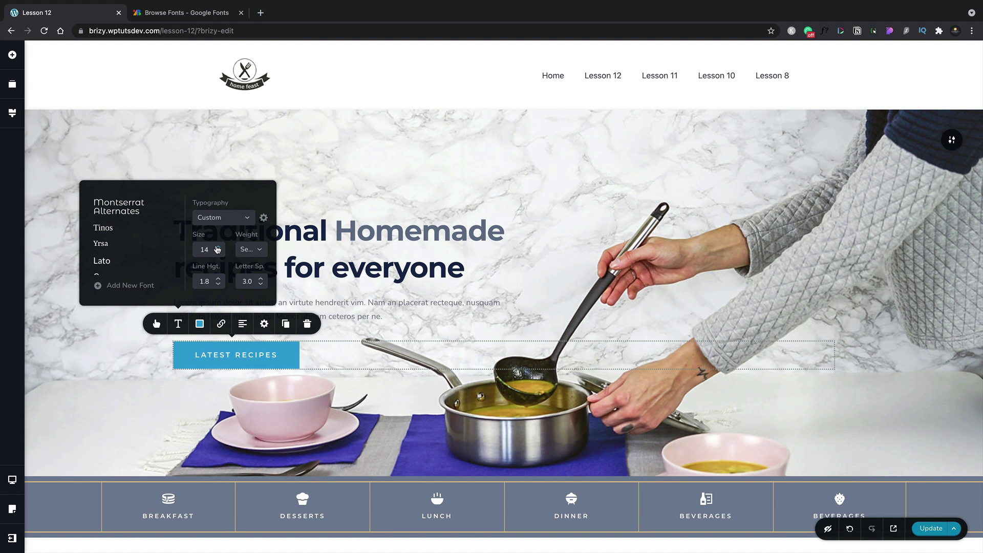
pyautogui.click(234, 222)
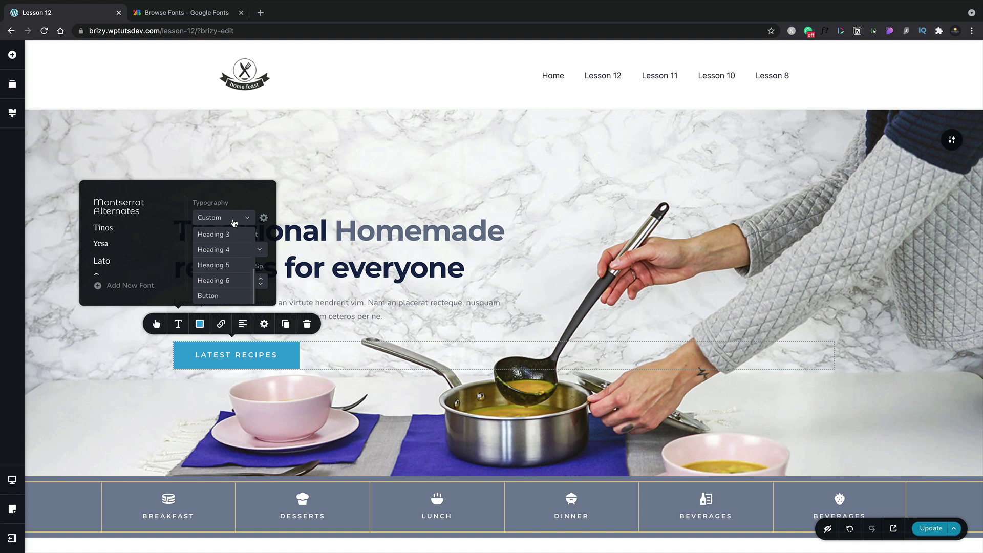
pyautogui.click(225, 295)
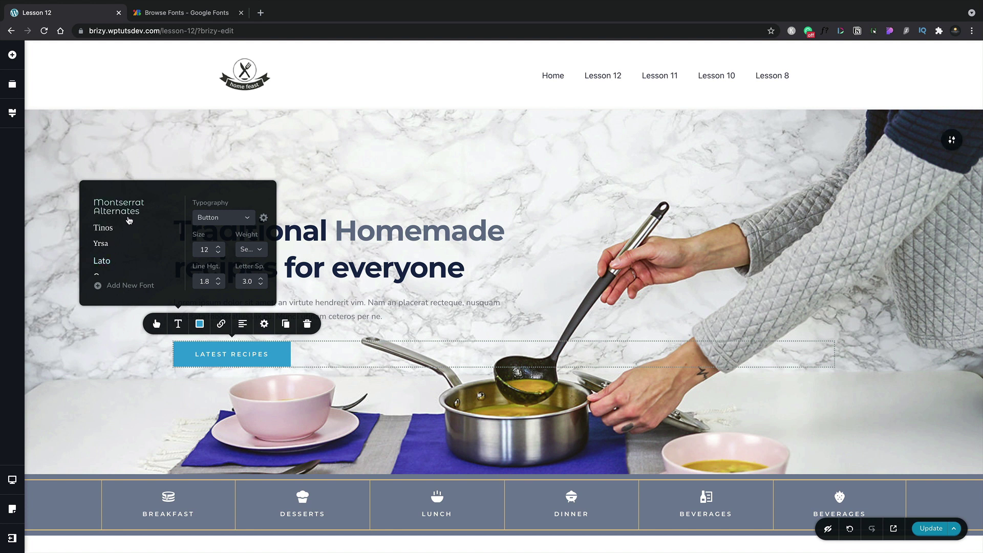
pyautogui.click(130, 214)
pyautogui.click(215, 227)
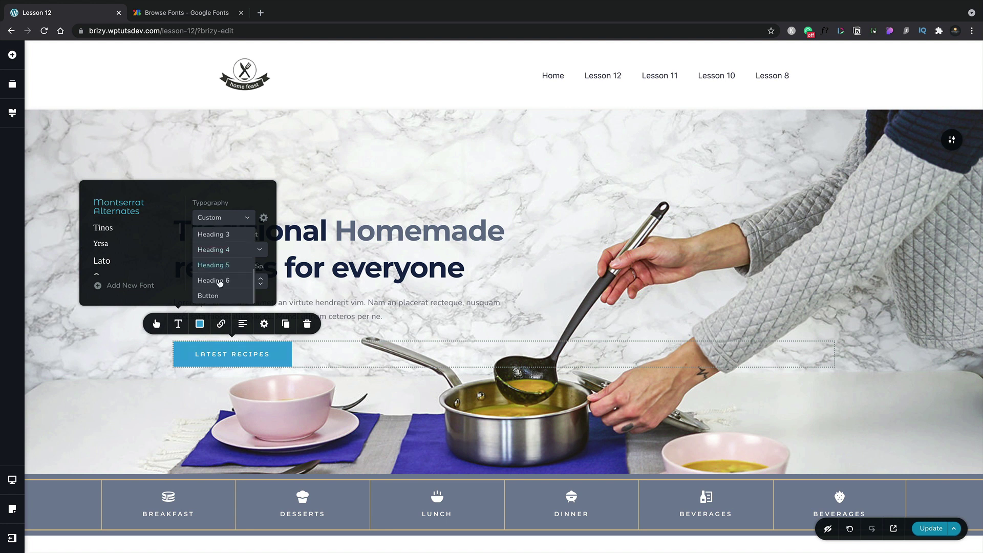
pyautogui.click(215, 296)
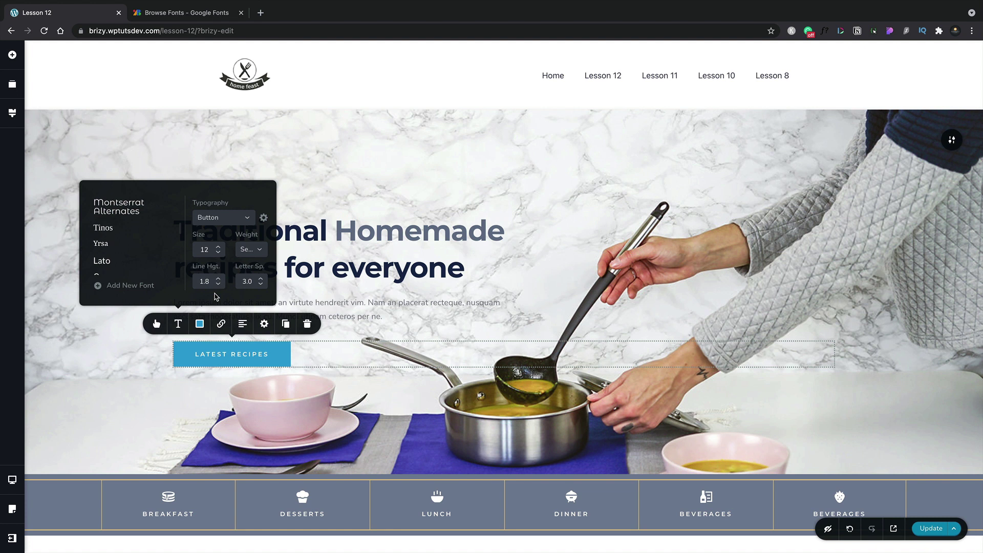
# - Undo the last typography change, then show the LUNCH label's typography (Montserrat, size 12)
pyautogui.hotkey('ctrl', 'z')
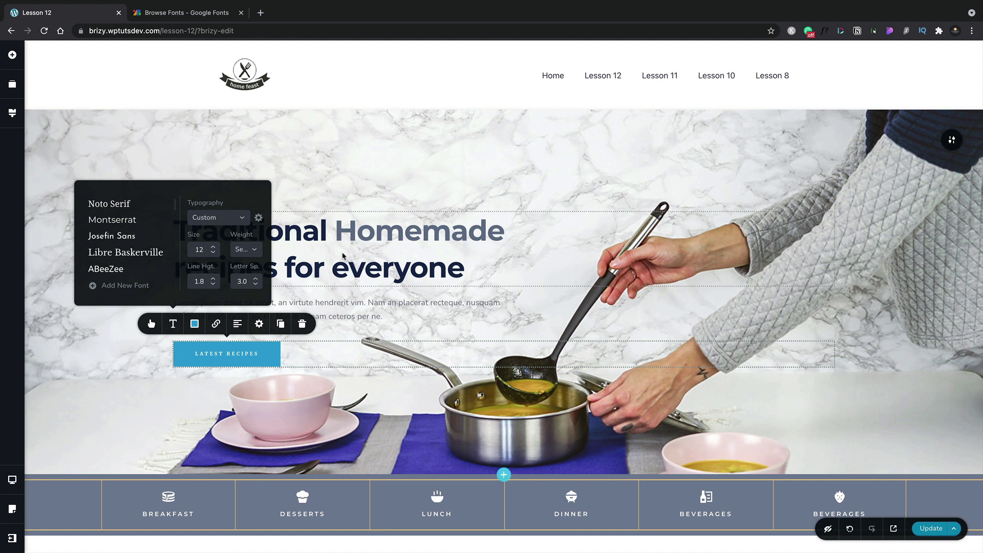
pyautogui.click(385, 237)
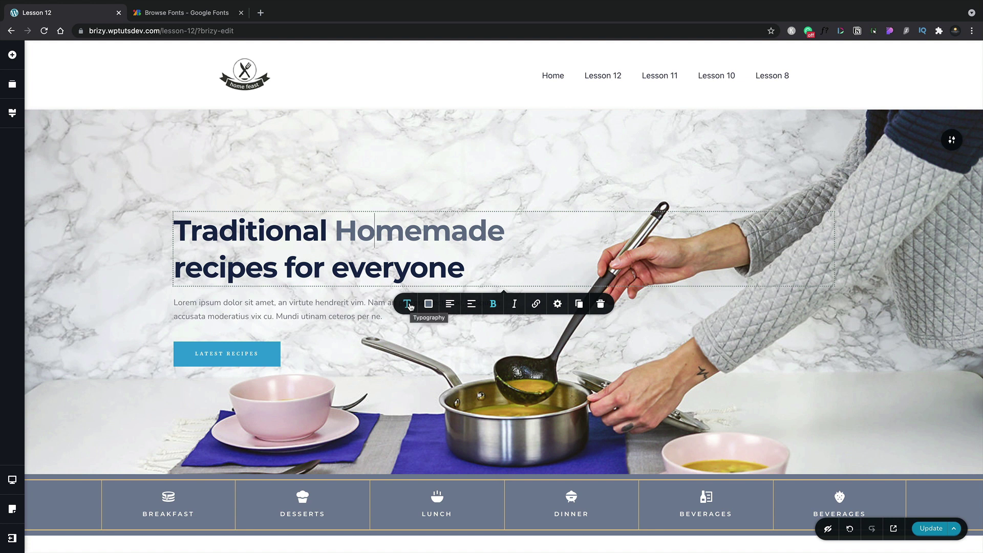
pyautogui.click(435, 506)
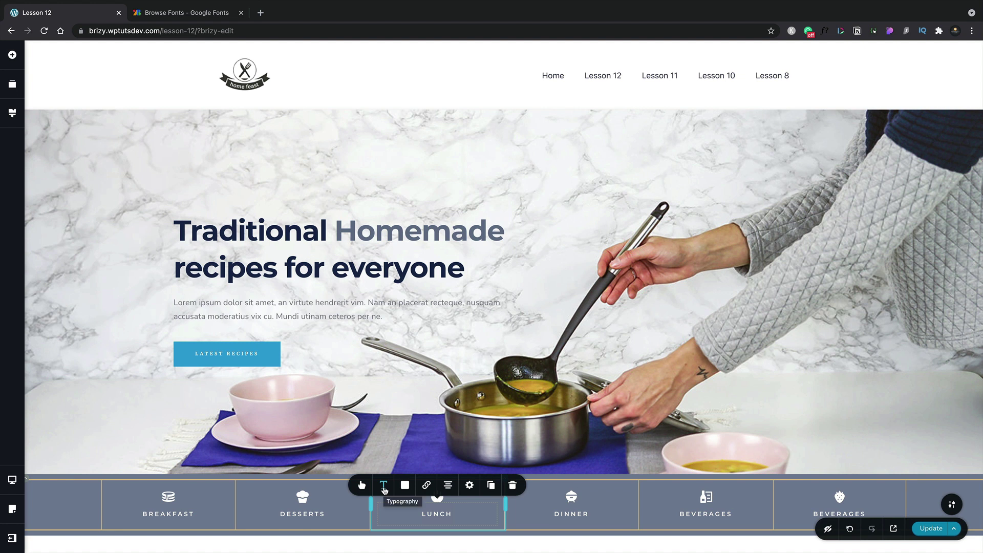
pyautogui.click(384, 488)
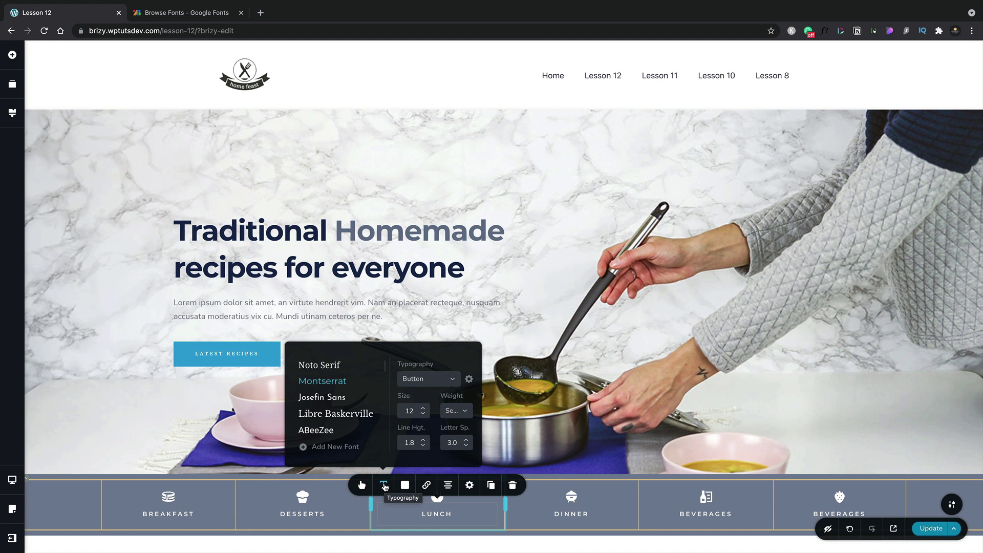
# - Open the global Styling panel and briefly inspect the Paragraph style's font settings
pyautogui.click(7, 113)
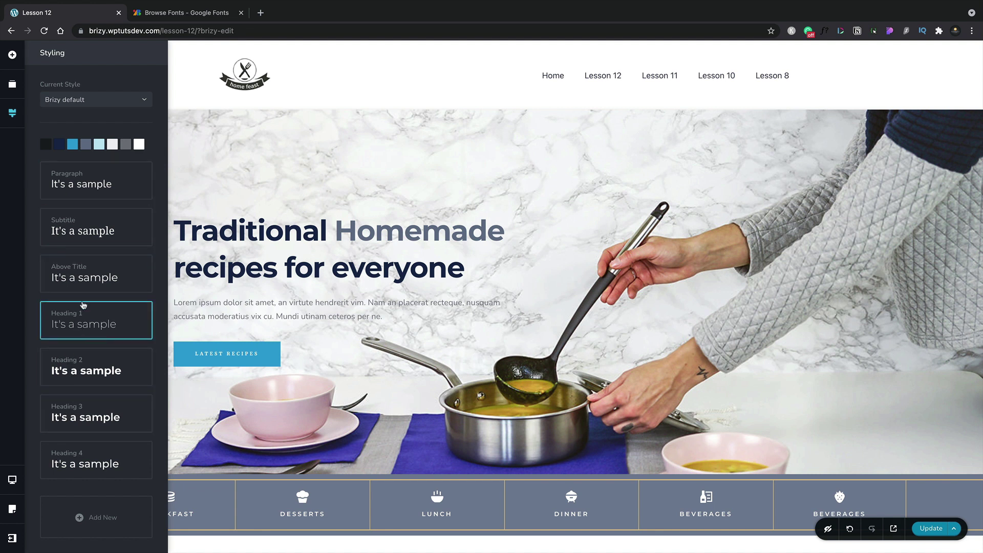
pyautogui.click(94, 191)
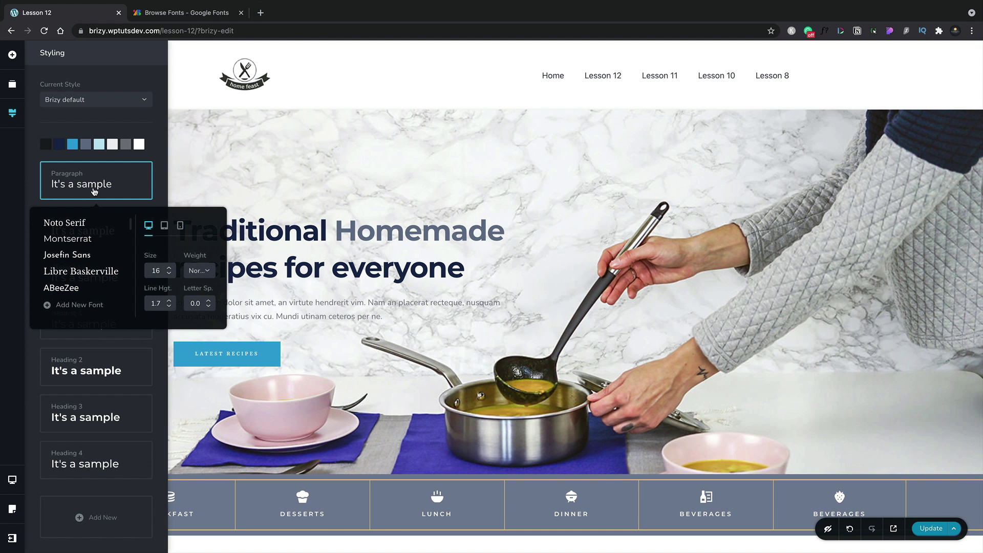
pyautogui.click(77, 224)
pyautogui.click(33, 191)
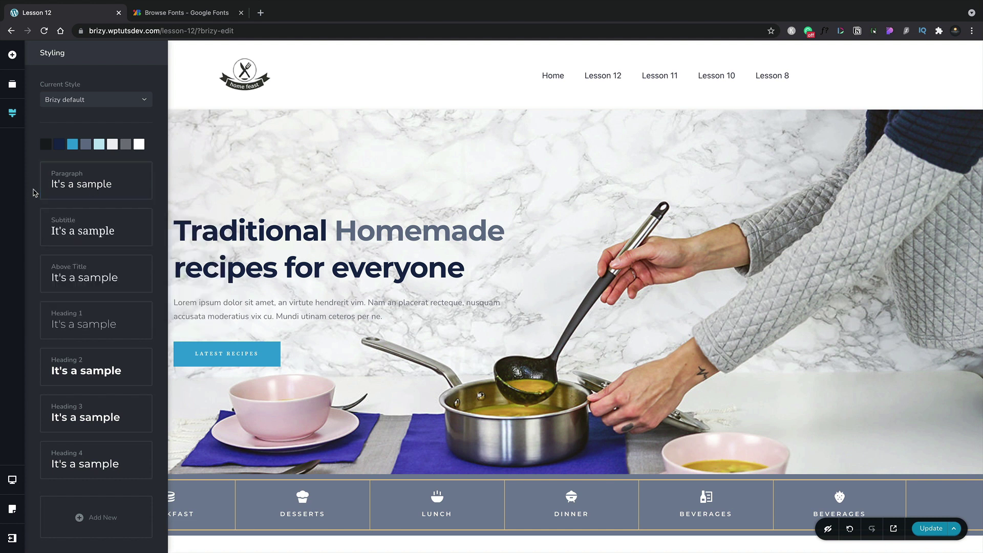
# - Set the global Heading 1 style's font to Rozha One
pyautogui.click(53, 321)
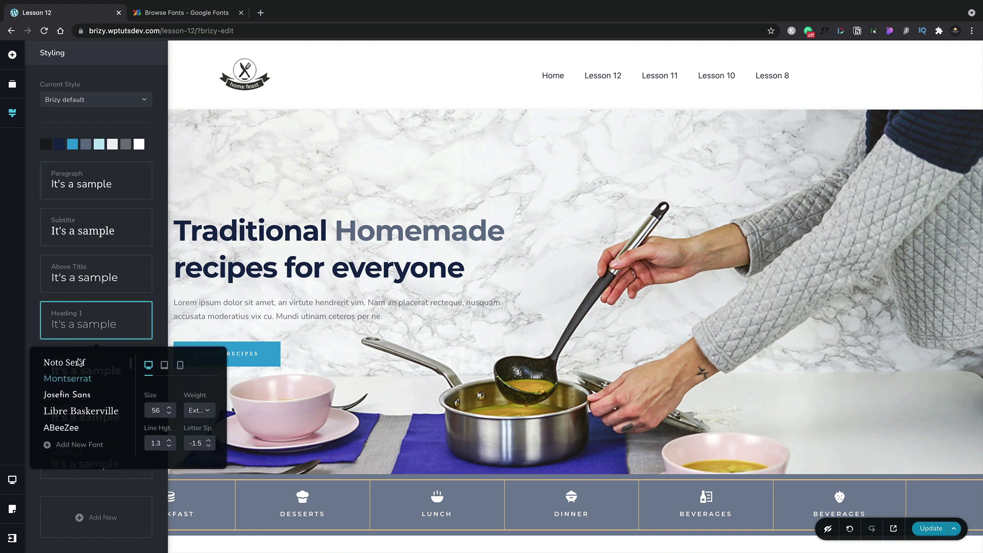
pyautogui.scroll(-4, 82, 397)
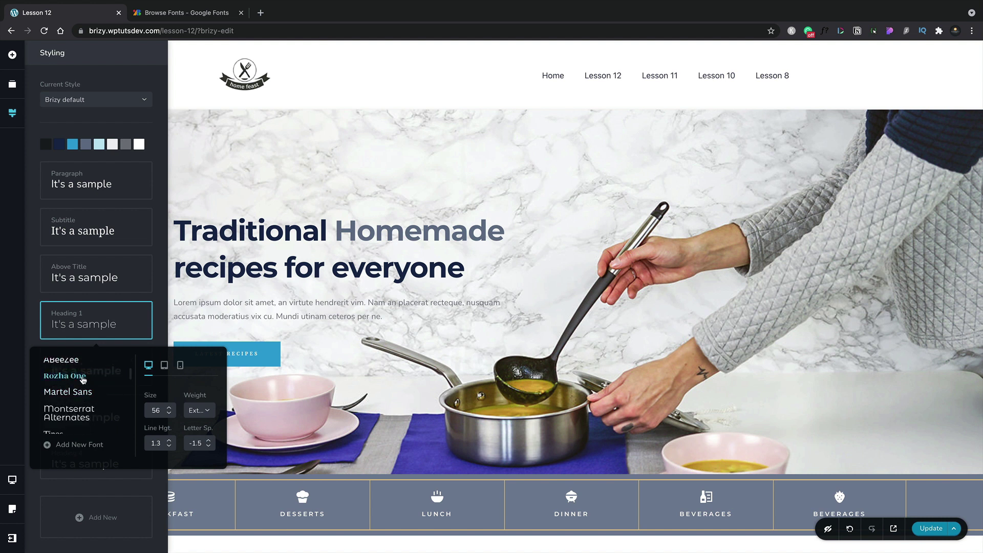
pyautogui.click(83, 380)
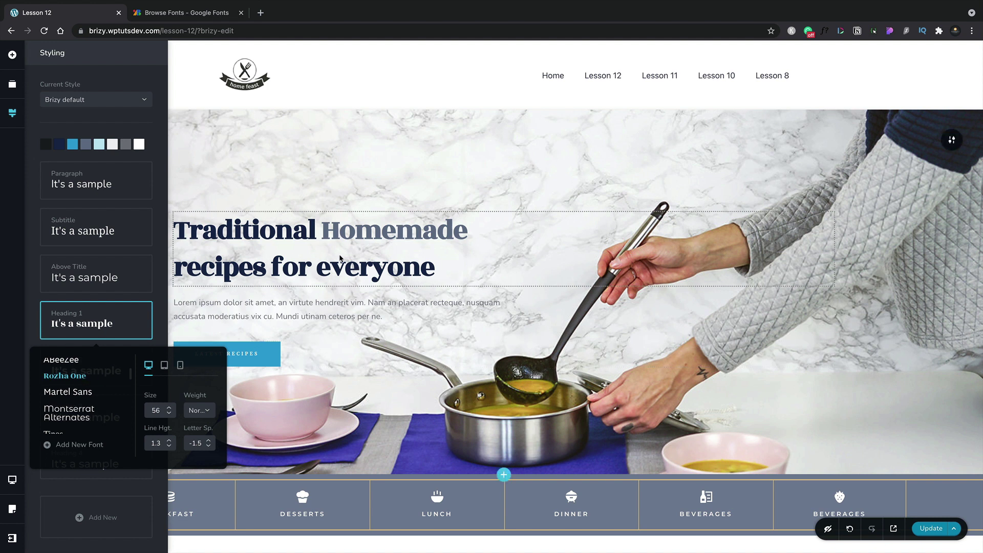
# - Scroll the page down to the 'Our Recipes Are Perfect For' section
pyautogui.scroll(-7, 341, 257)
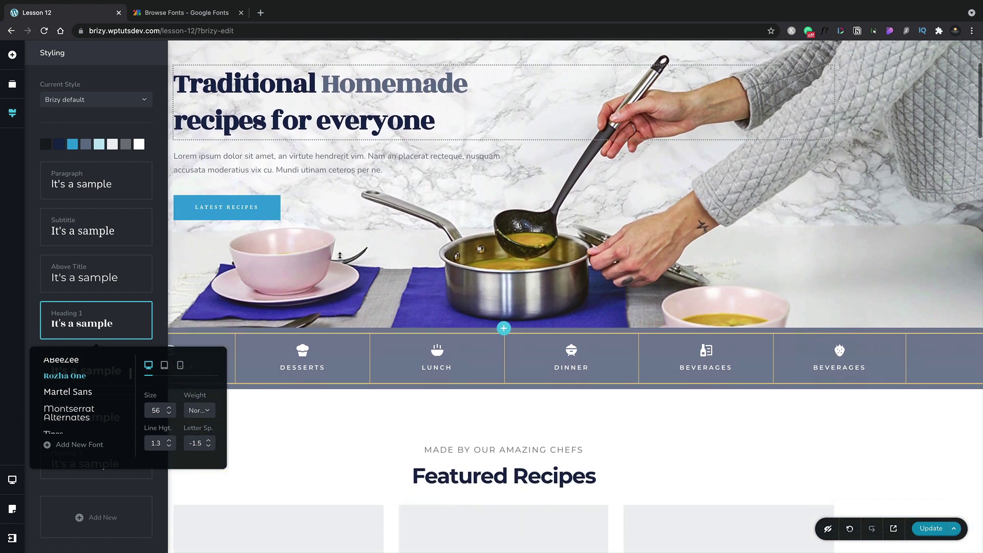
pyautogui.scroll(-13, 339, 259)
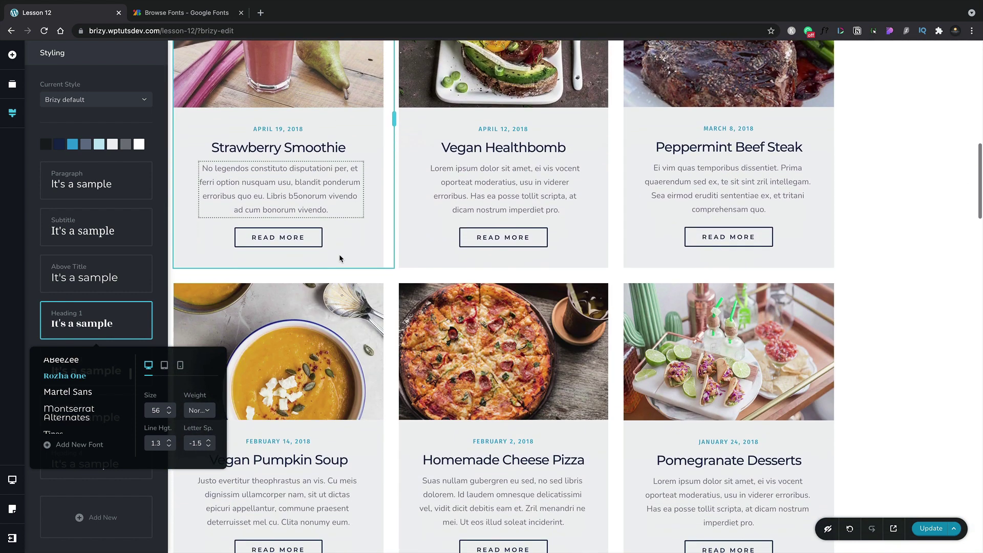
pyautogui.scroll(-5, 339, 259)
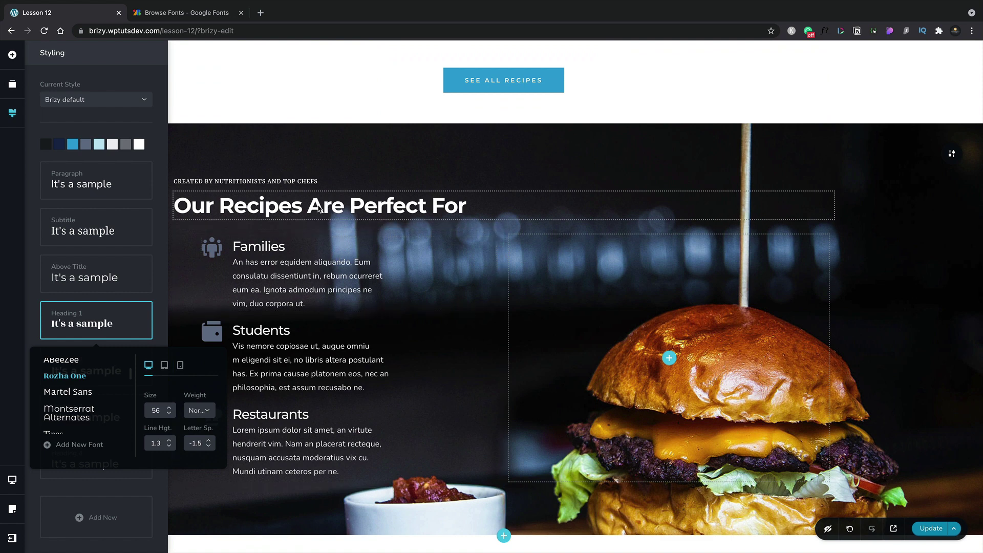
# - Apply the Heading 1 preset to the 'Our Recipes Are Perfect For' heading (Rozha One, 56)
pyautogui.click(320, 206)
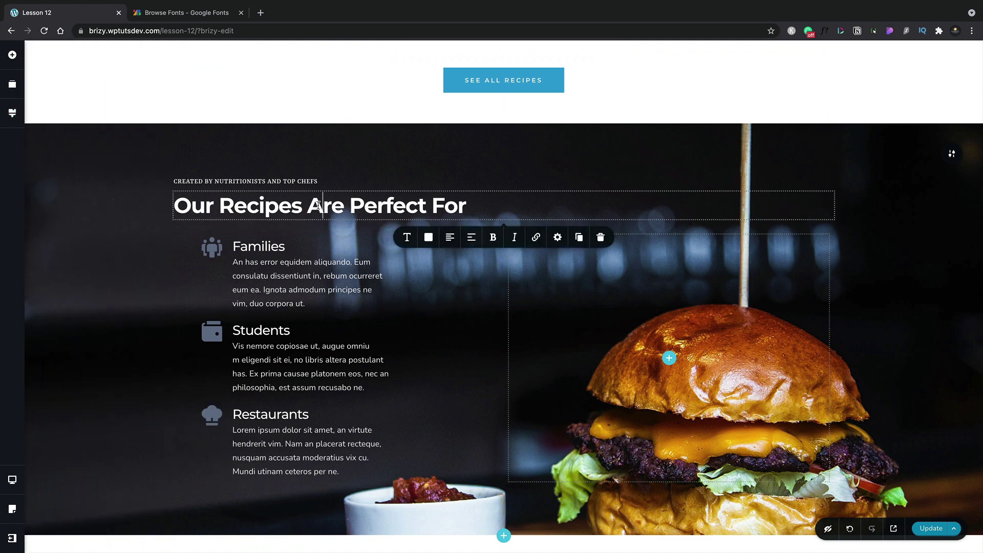
pyautogui.click(404, 238)
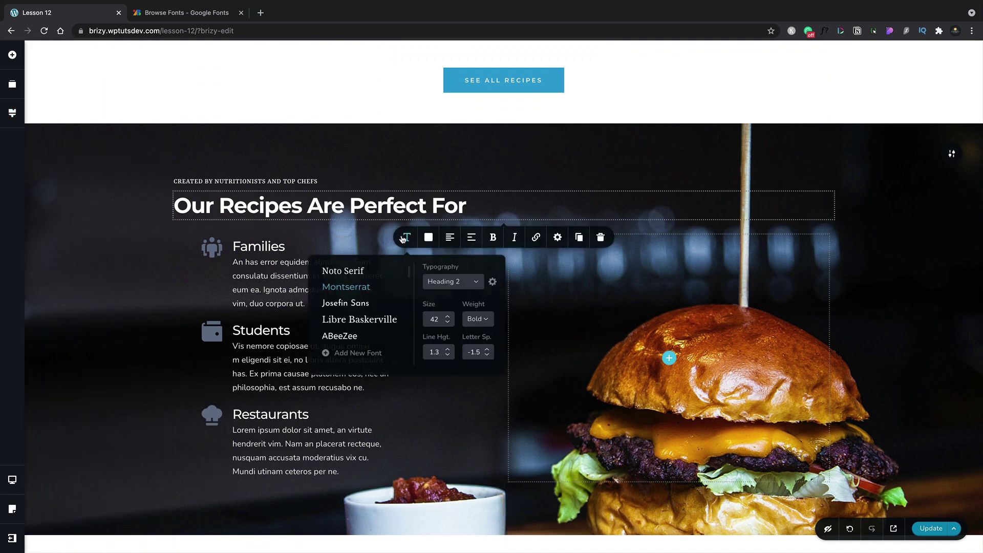
pyautogui.click(450, 282)
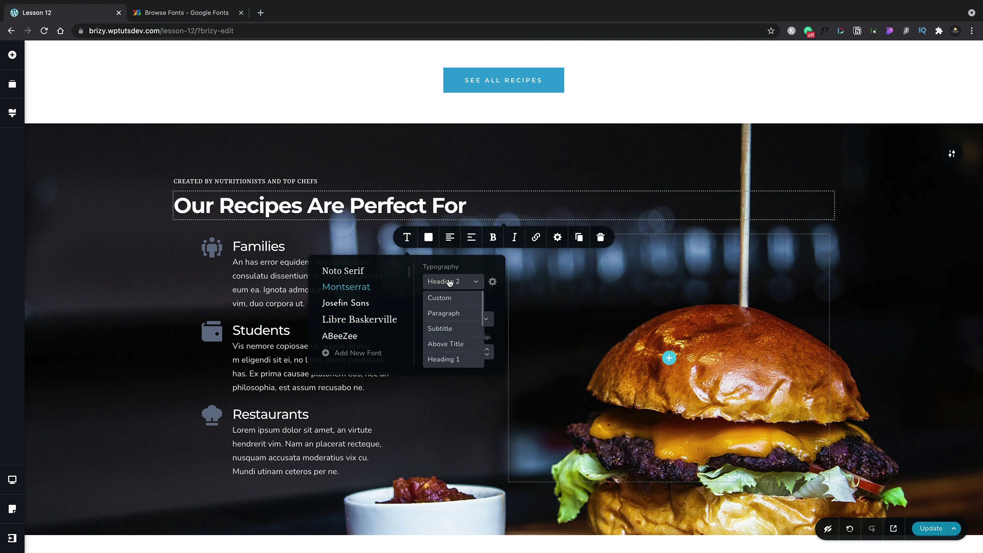
pyautogui.click(453, 360)
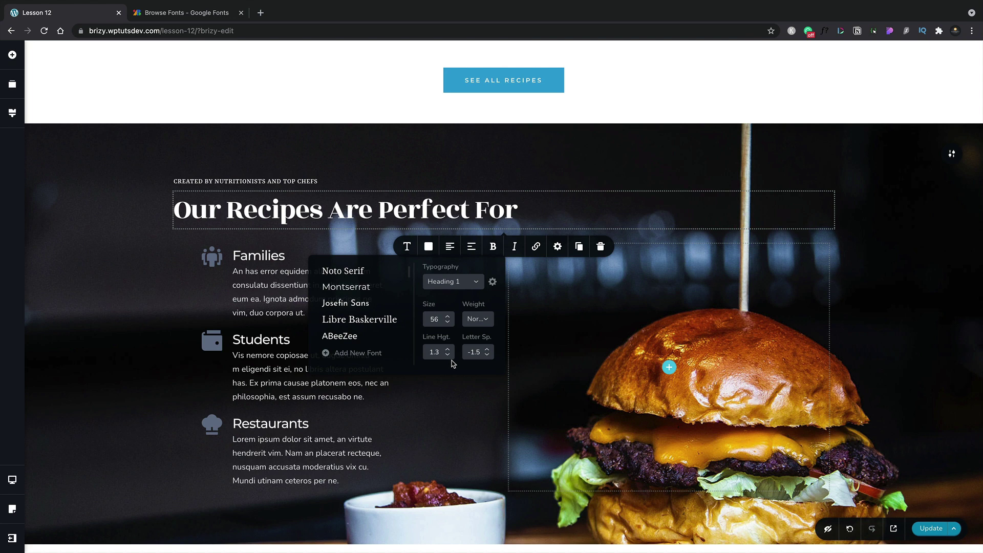
# - Set the global Heading 1 style's font to Montserrat Alternates
pyautogui.click(12, 114)
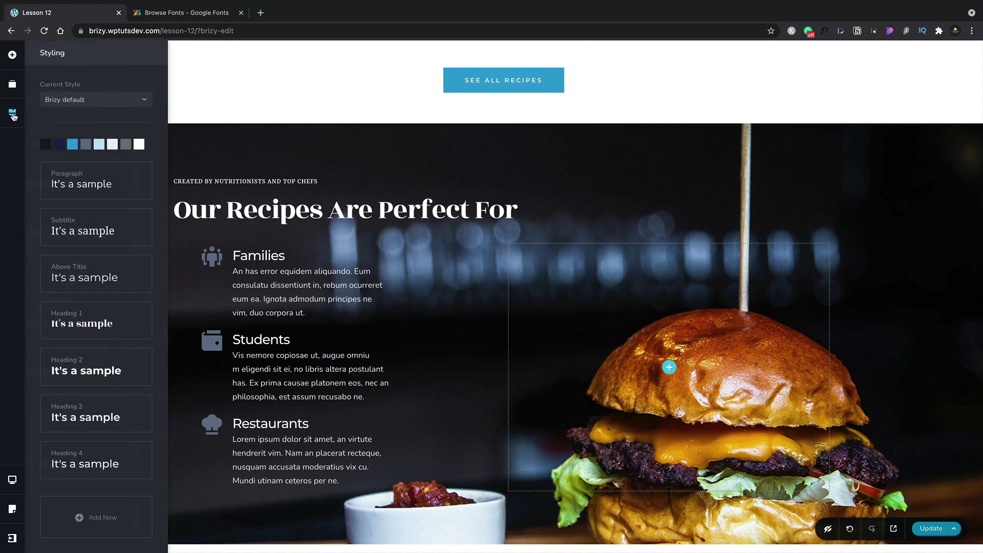
pyautogui.click(76, 325)
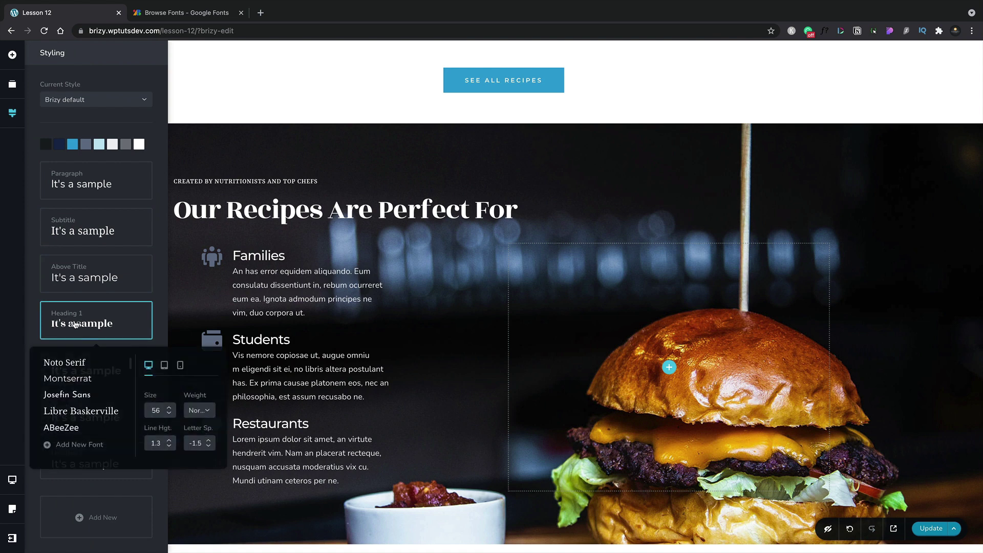
pyautogui.scroll(-3, 86, 412)
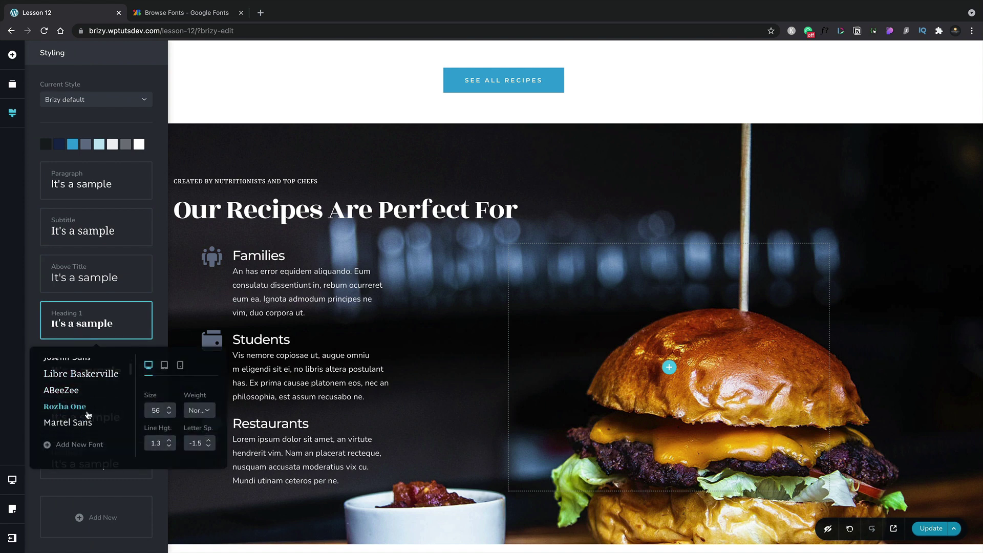
pyautogui.scroll(-3, 87, 414)
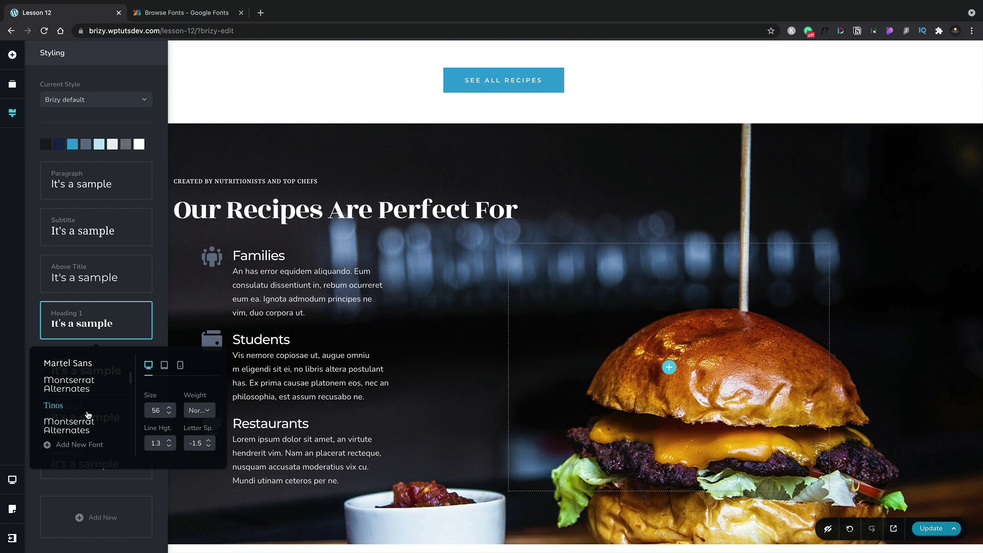
pyautogui.click(86, 422)
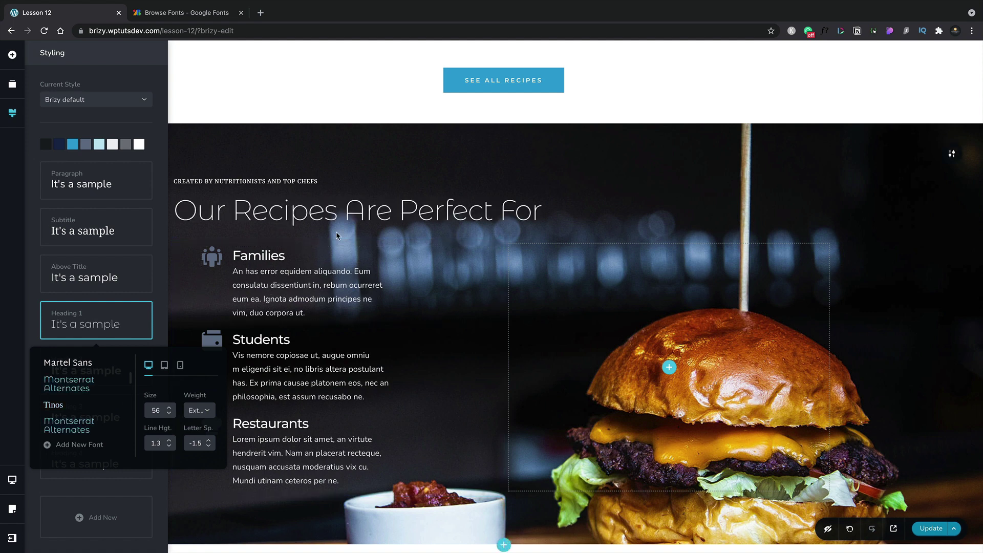
pyautogui.scroll(10, 336, 235)
pyautogui.scroll(12, 337, 235)
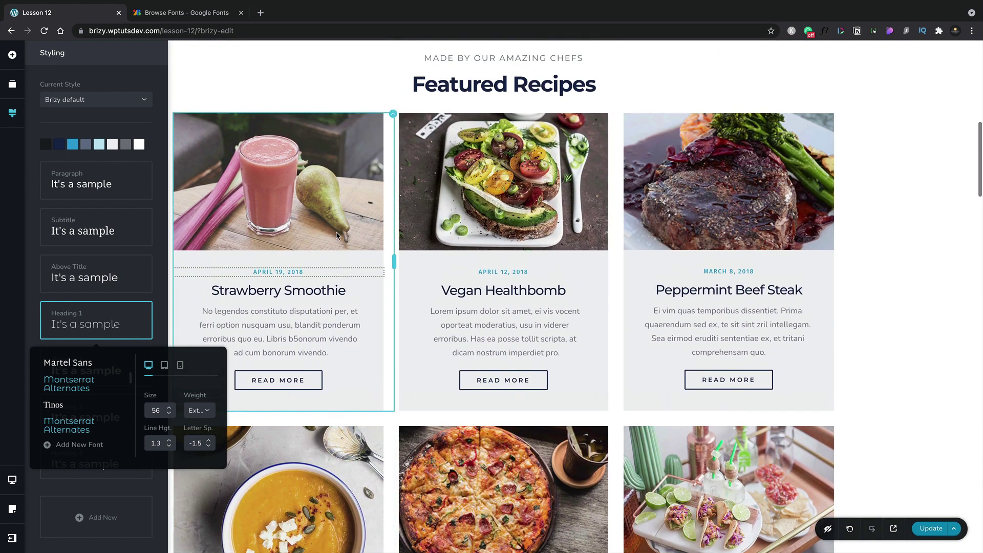
pyautogui.scroll(2, 337, 235)
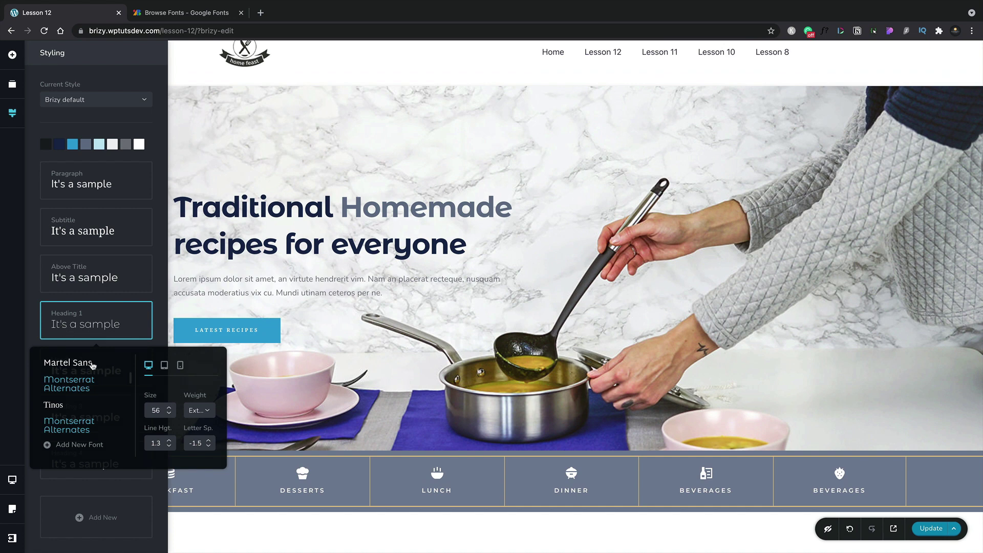
# - Review Heading 1's tablet and mobile font settings, then return to desktop and close
pyautogui.click(164, 366)
pyautogui.click(181, 365)
pyautogui.click(149, 367)
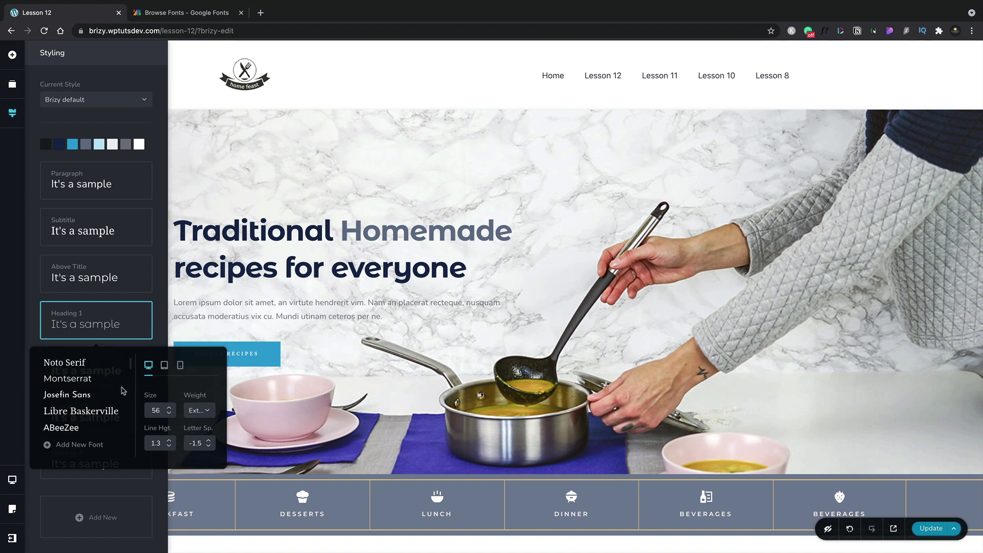
pyautogui.click(58, 493)
pyautogui.scroll(-1, 78, 481)
pyautogui.scroll(-3, 78, 482)
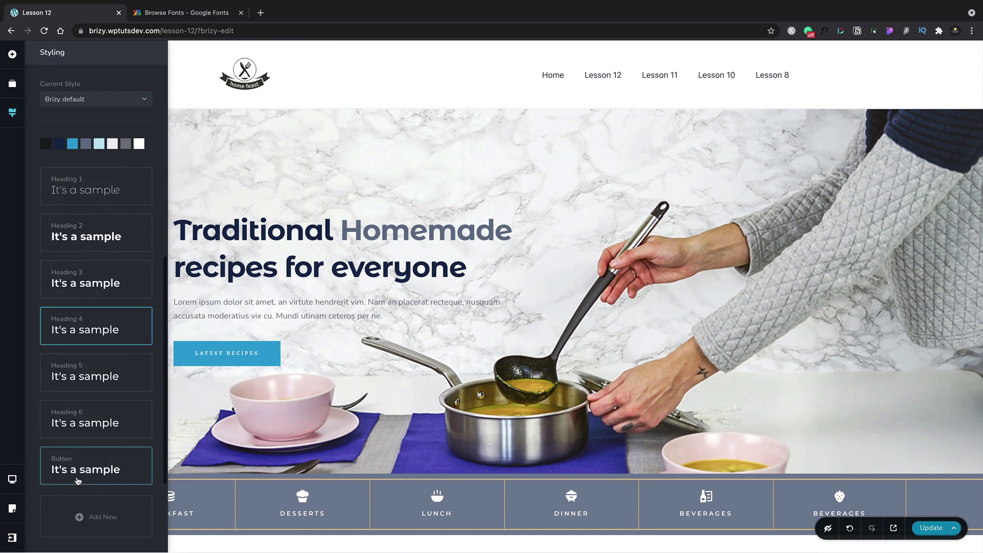
# - Add a new global text style and give it a custom name
pyautogui.click(102, 523)
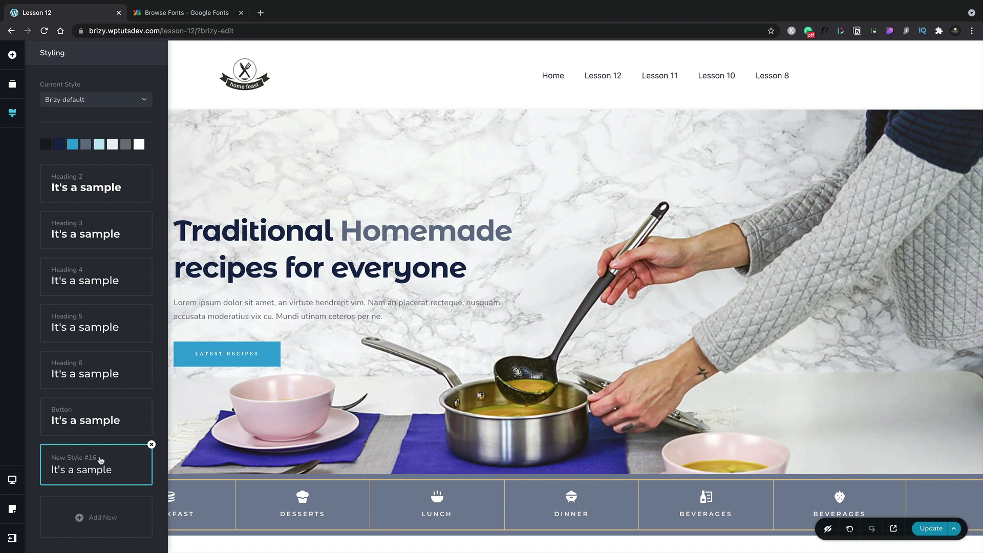
pyautogui.click(85, 457)
pyautogui.doubleClick(85, 457)
pyautogui.write("Paul's Style")
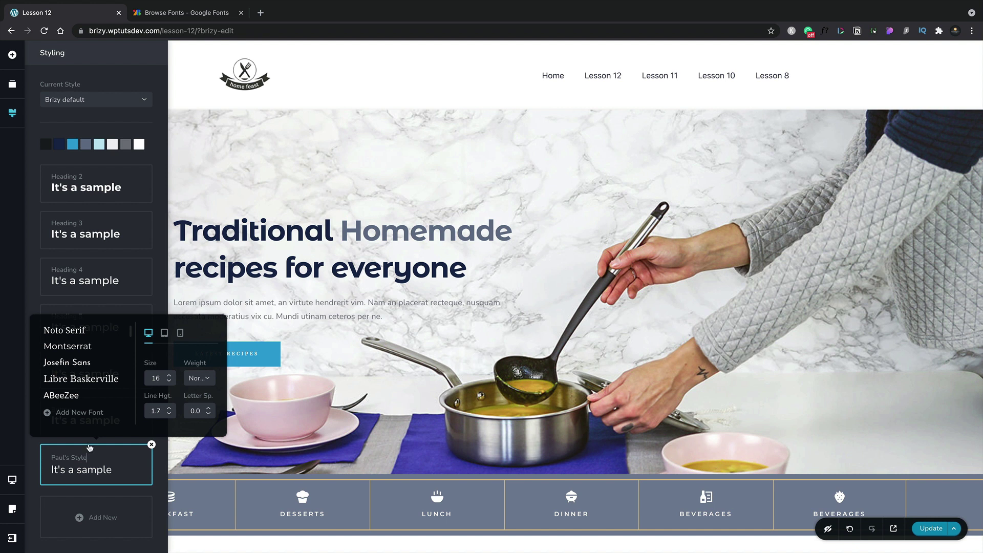
# - Set the new style's size to 56 and its font to Noto Serif
pyautogui.doubleClick(156, 377)
pyautogui.write('56')
pyautogui.click(211, 378)
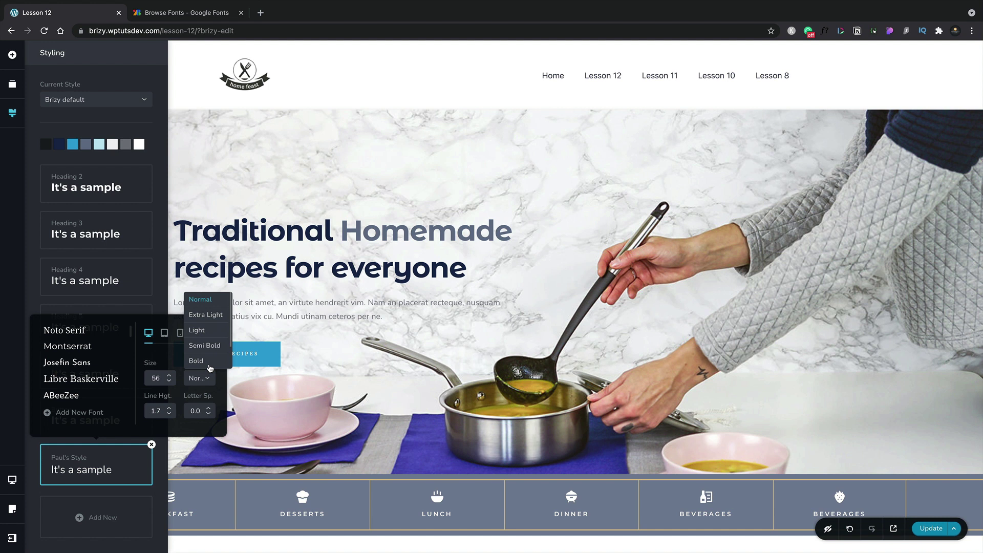
pyautogui.click(207, 346)
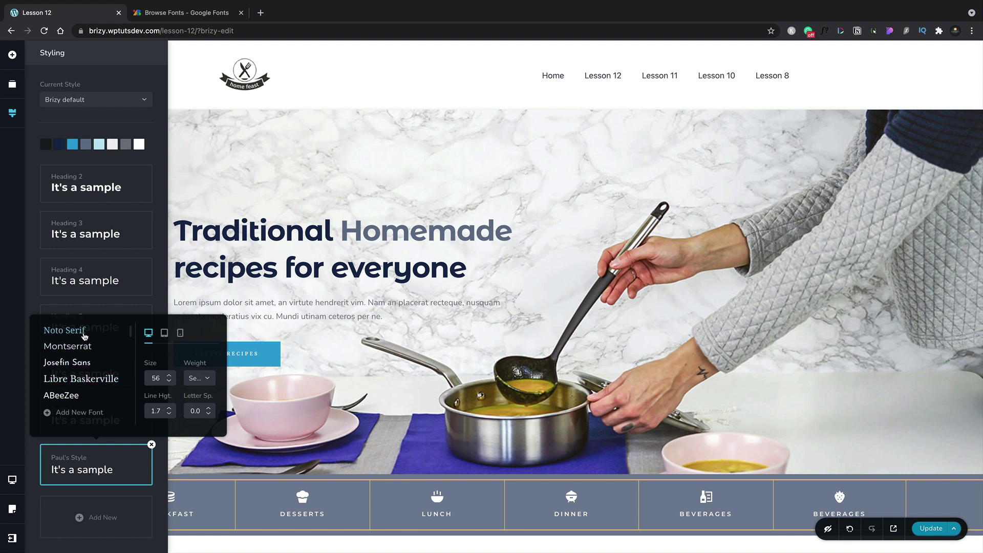
pyautogui.click(85, 336)
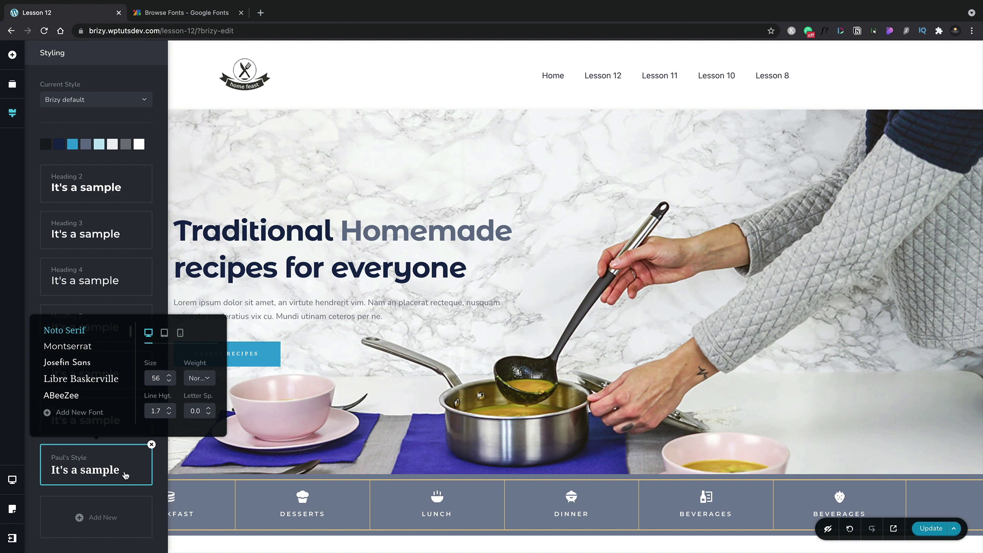
# - Apply the custom style preset to the 'Traditional Homemade recipes for everyone' heading
pyautogui.click(460, 272)
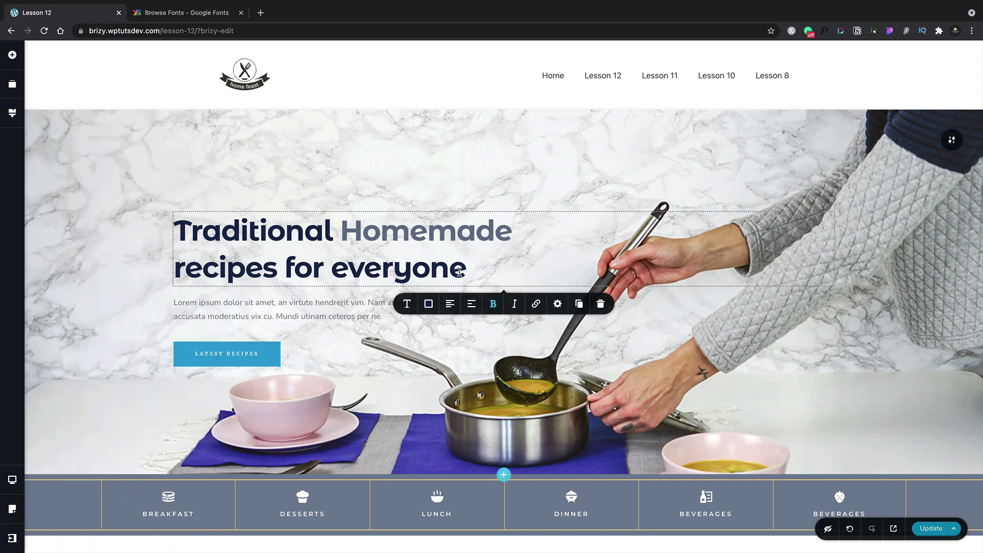
pyautogui.click(414, 305)
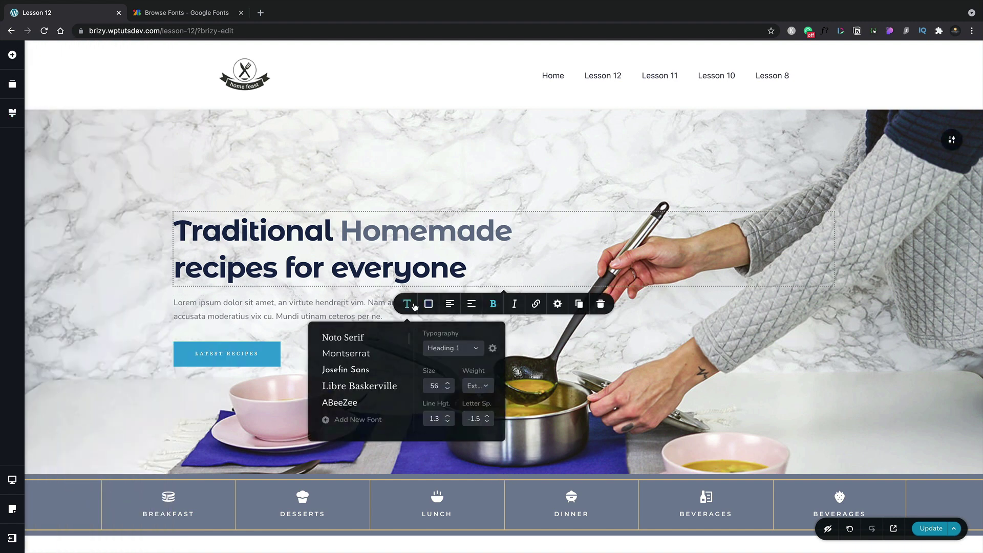
pyautogui.click(462, 353)
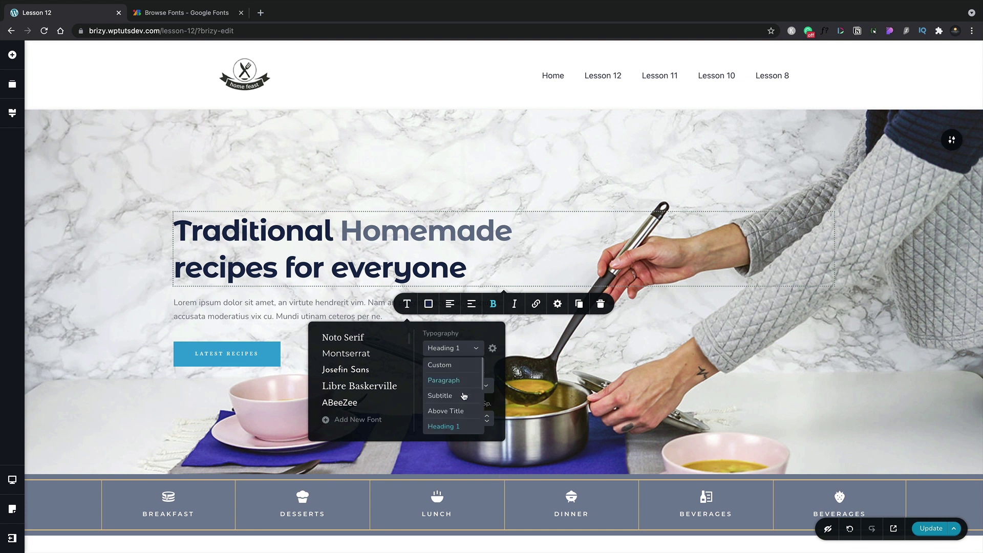
pyautogui.scroll(-5, 463, 395)
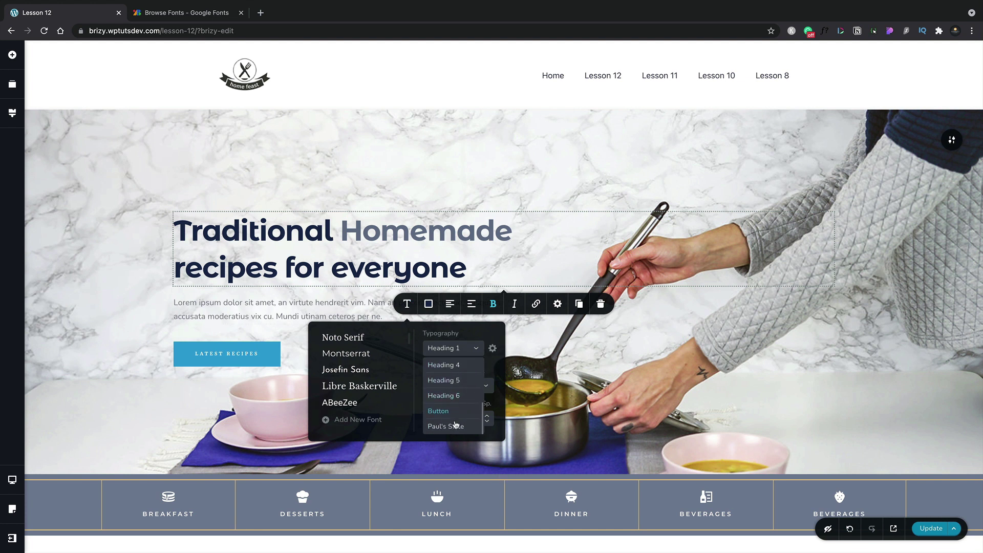
pyautogui.click(454, 427)
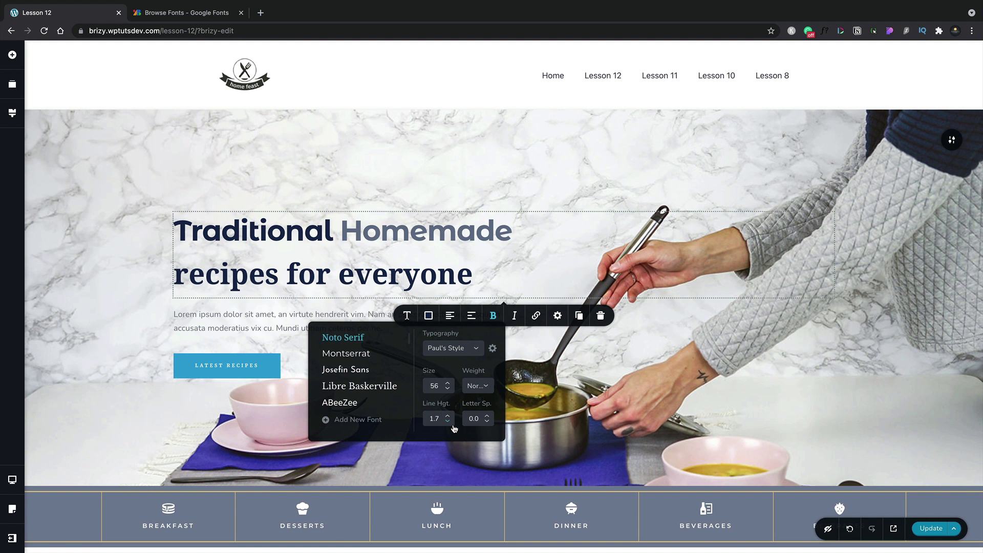
pyautogui.click(455, 234)
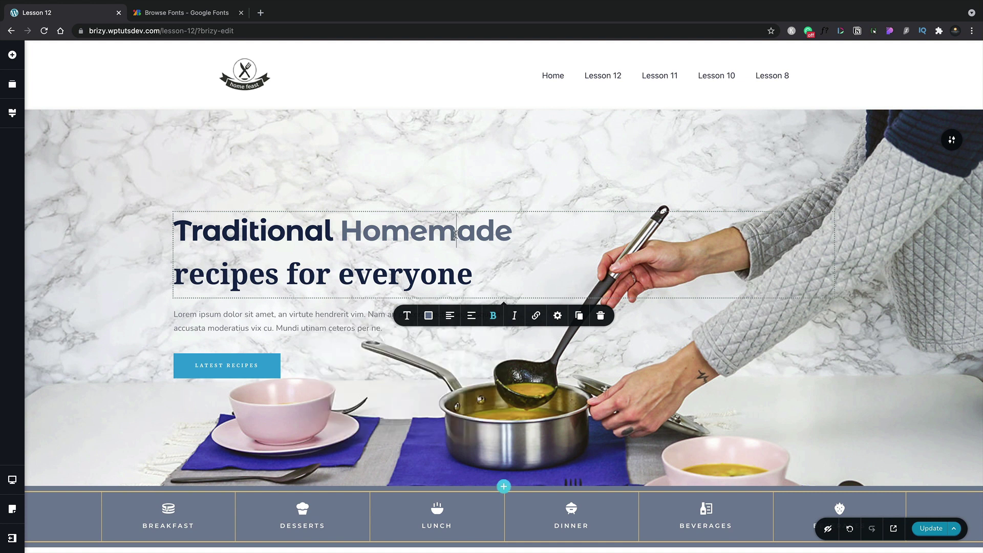
# - Reapply the custom style so both heading lines render in Noto Serif at 56
pyautogui.click(407, 315)
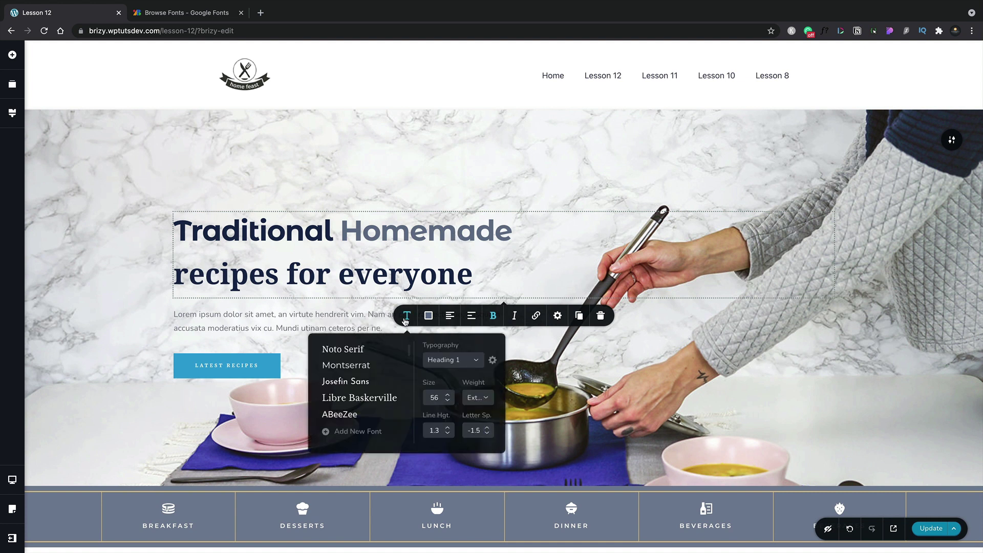
pyautogui.click(451, 361)
pyautogui.scroll(-2, 451, 417)
pyautogui.click(450, 438)
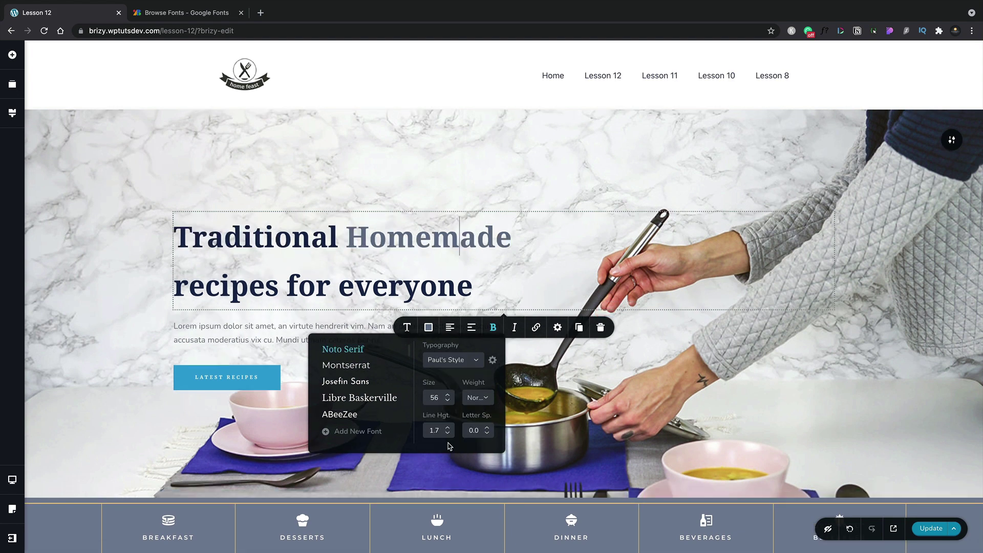
pyautogui.click(471, 250)
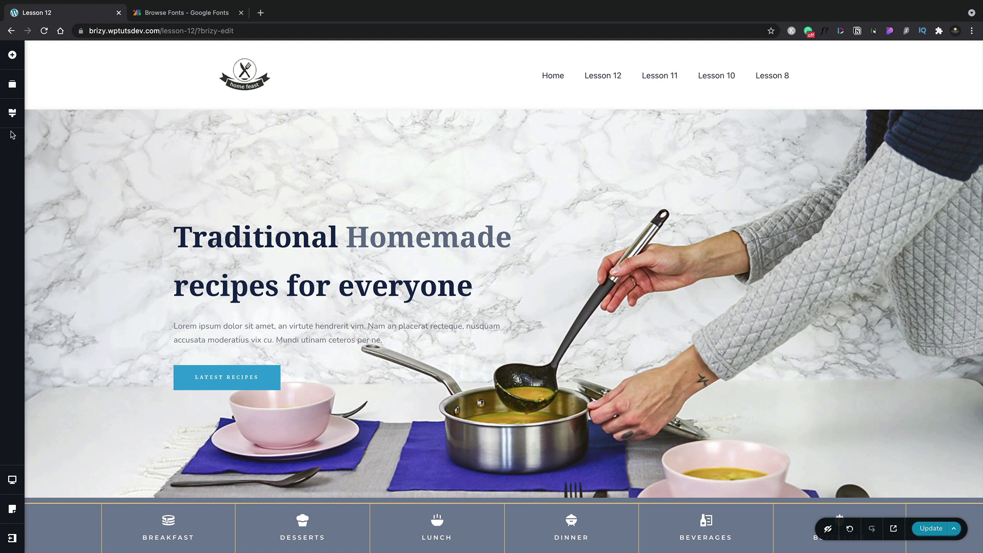
# - From the custom style's font list in the Styling panel, choose Add New Font
pyautogui.click(13, 113)
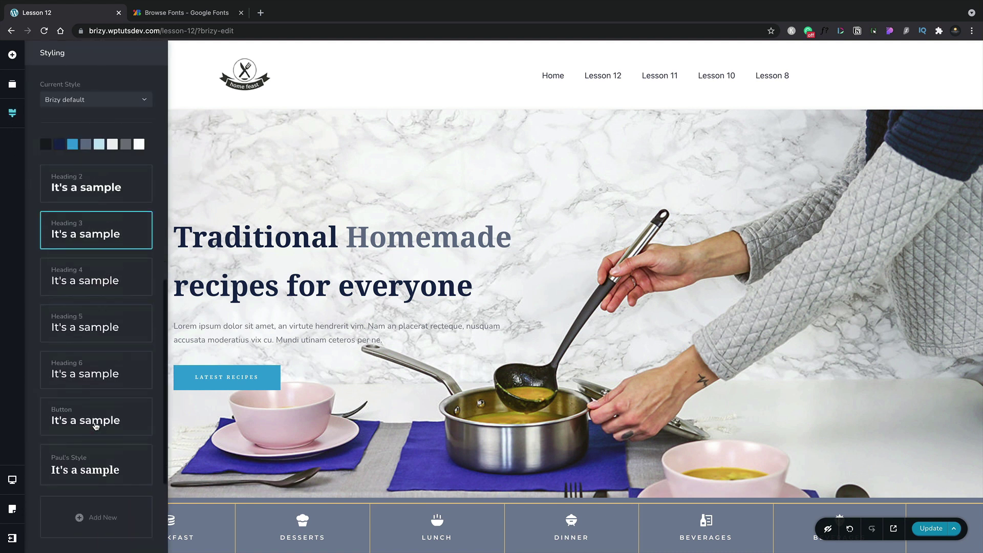
pyautogui.click(89, 464)
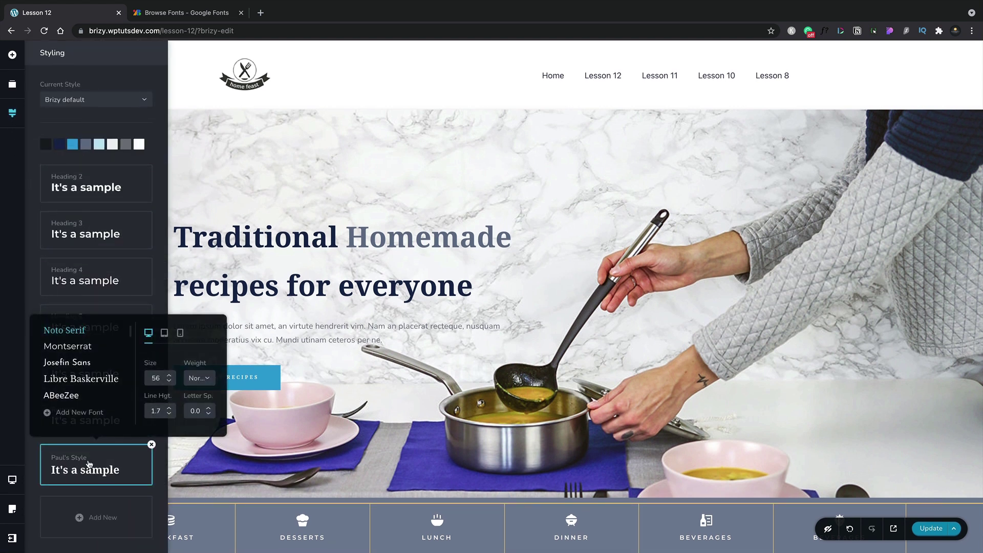
pyautogui.scroll(-1, 92, 397)
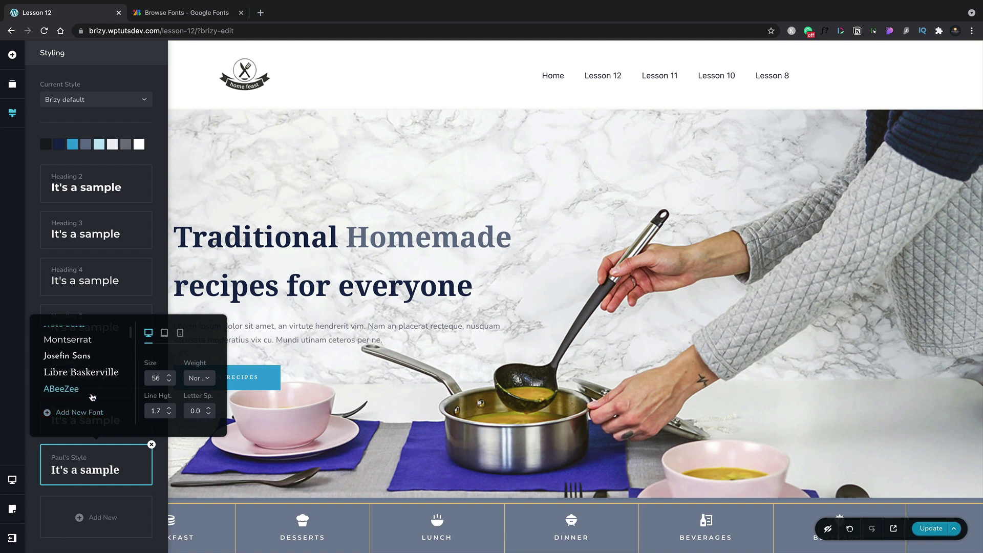
pyautogui.scroll(-5, 92, 398)
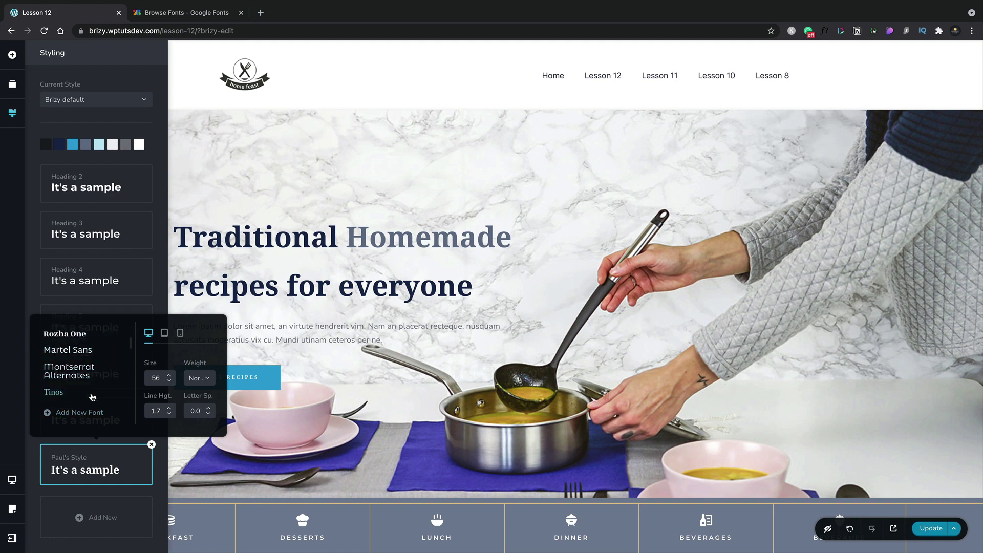
pyautogui.scroll(-1, 93, 398)
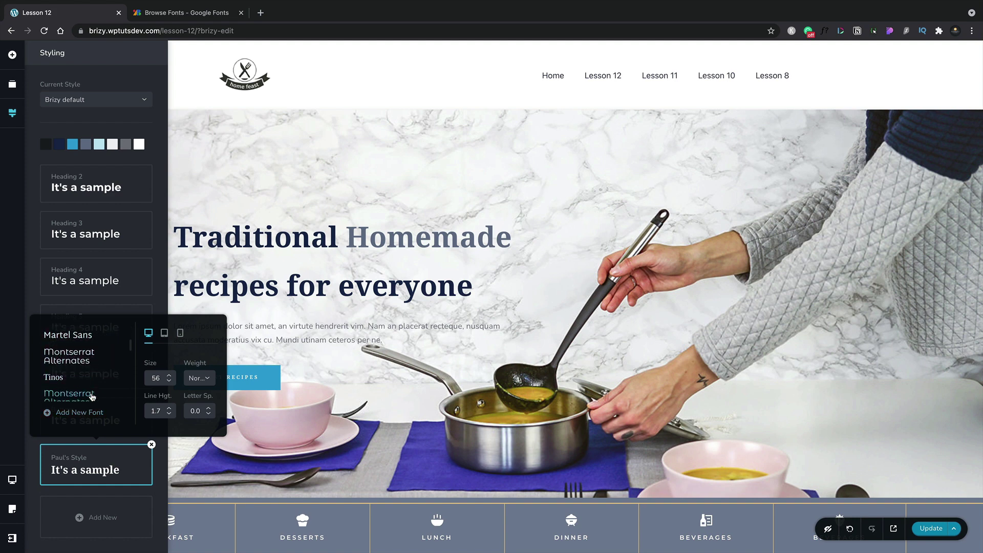
pyautogui.click(47, 414)
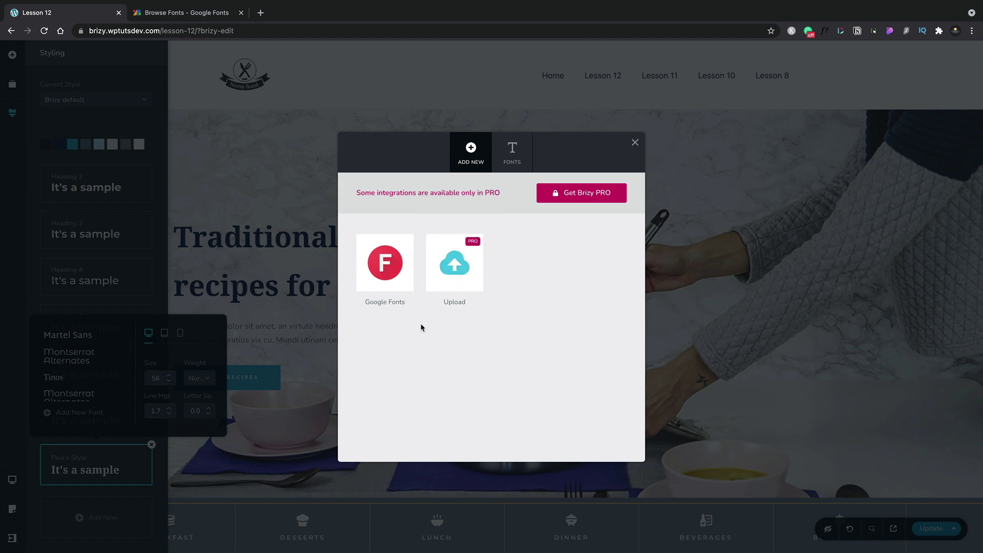
# - Connect the Poppins font through the Google Fonts option and finish with Done
pyautogui.click(388, 272)
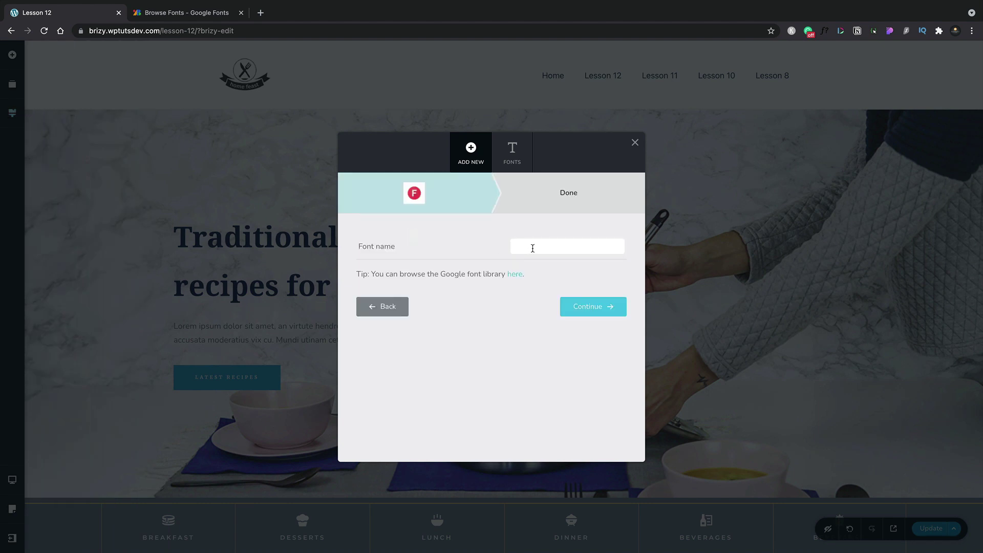
pyautogui.click(533, 249)
pyautogui.write('Poppins')
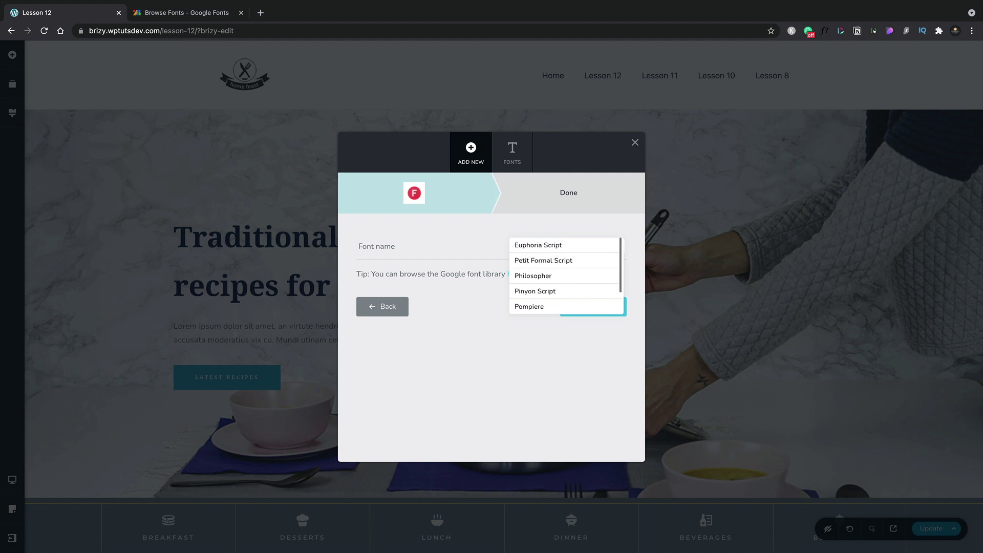
pyautogui.click(595, 247)
pyautogui.click(593, 307)
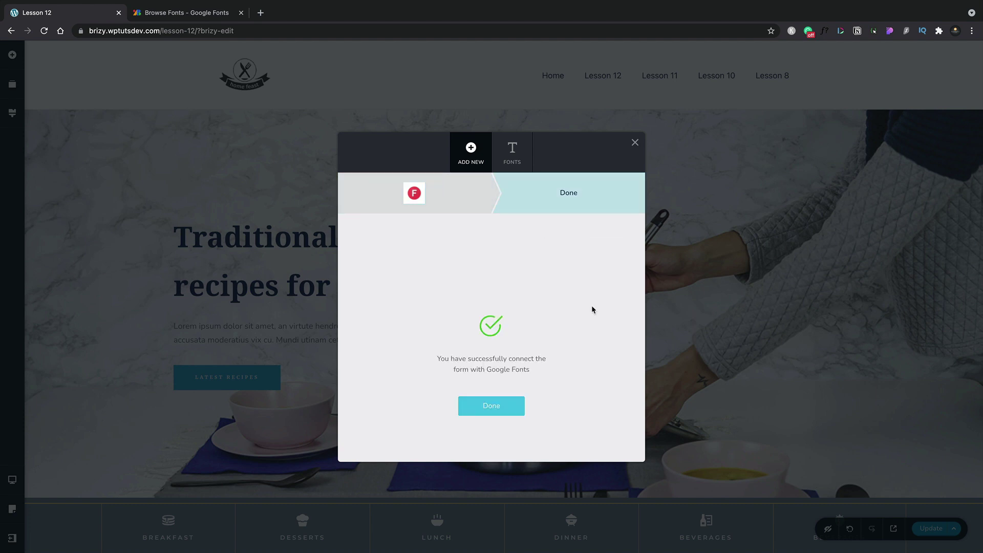
pyautogui.click(498, 408)
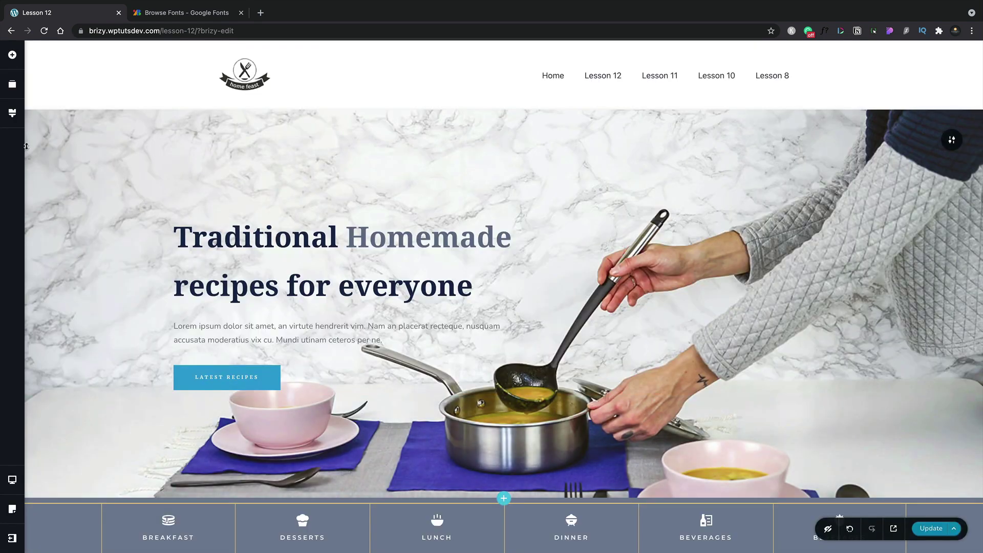
# - Choose Poppins from the font list for the custom text style in the Styling panel
pyautogui.click(12, 113)
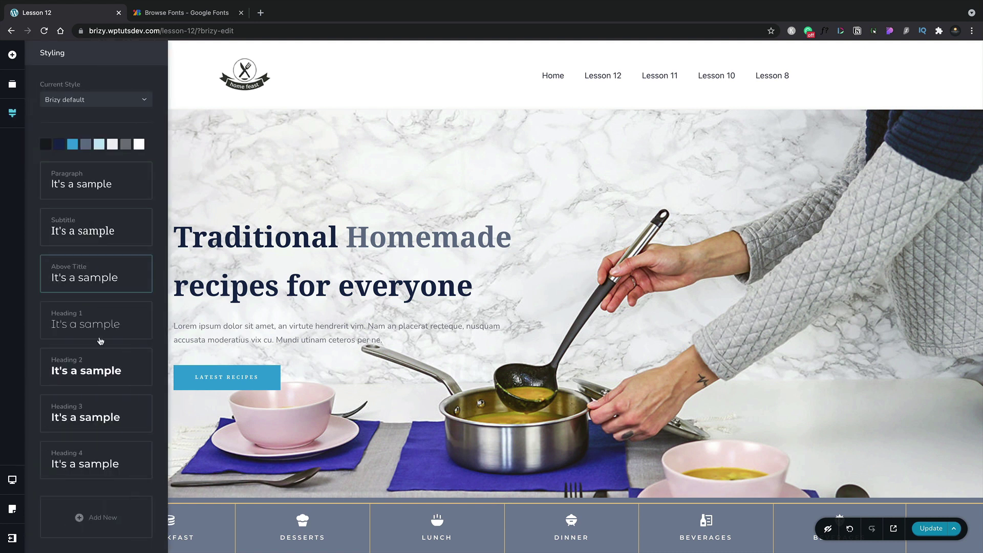
pyautogui.scroll(-2, 91, 400)
pyautogui.click(87, 456)
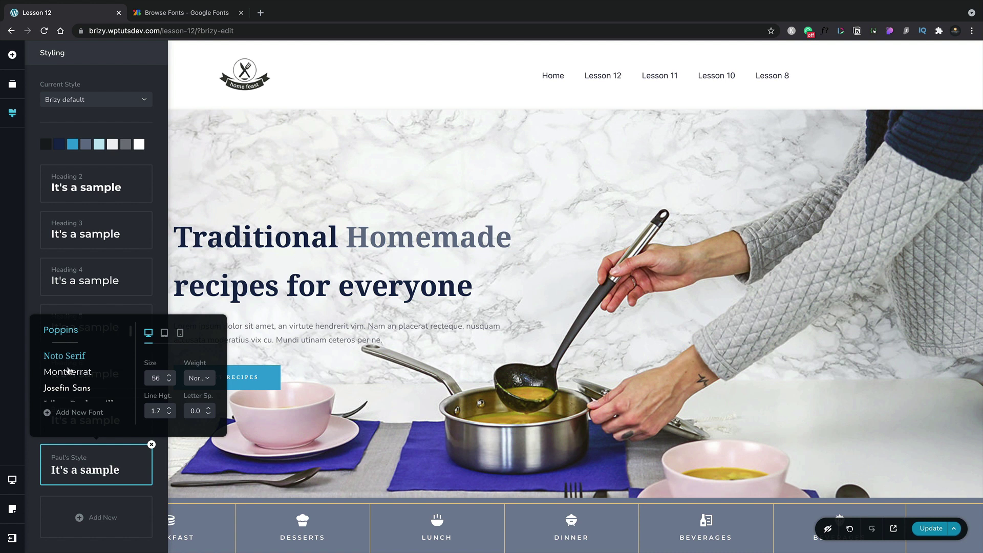
pyautogui.scroll(-4, 68, 377)
pyautogui.scroll(-6, 68, 378)
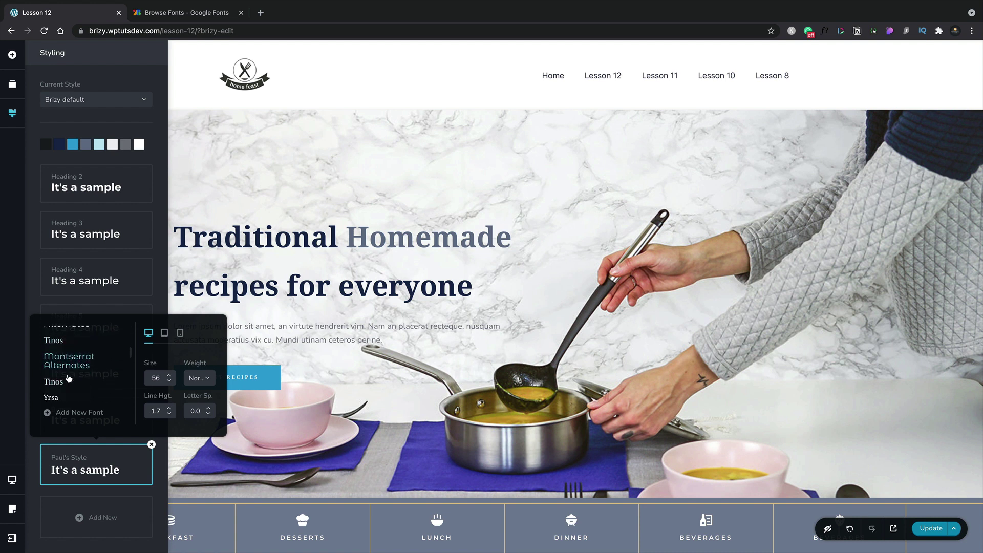
pyautogui.scroll(10, 69, 378)
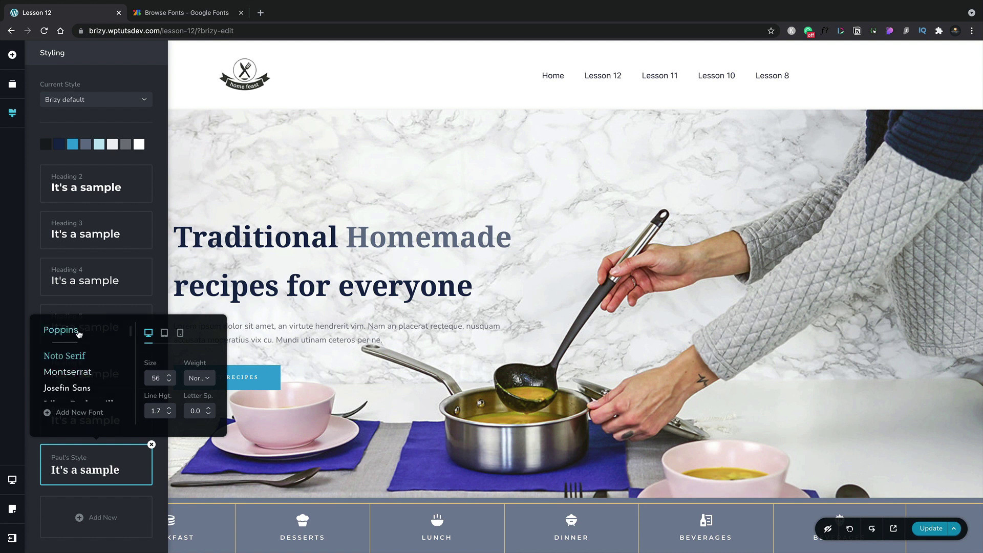
pyautogui.click(78, 334)
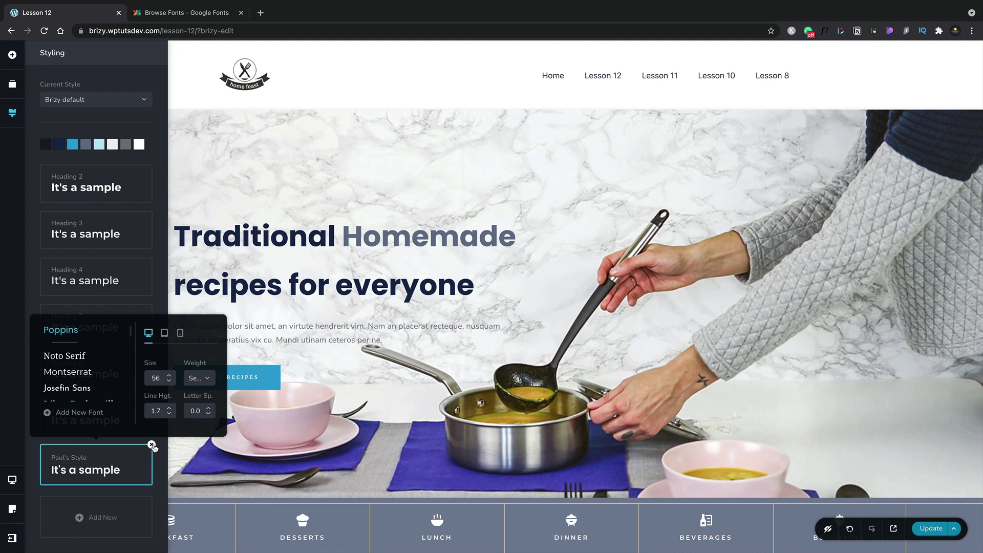
# - Open Heading 6's font settings, showing Poppins, size 17, line height 1.5
pyautogui.click(159, 461)
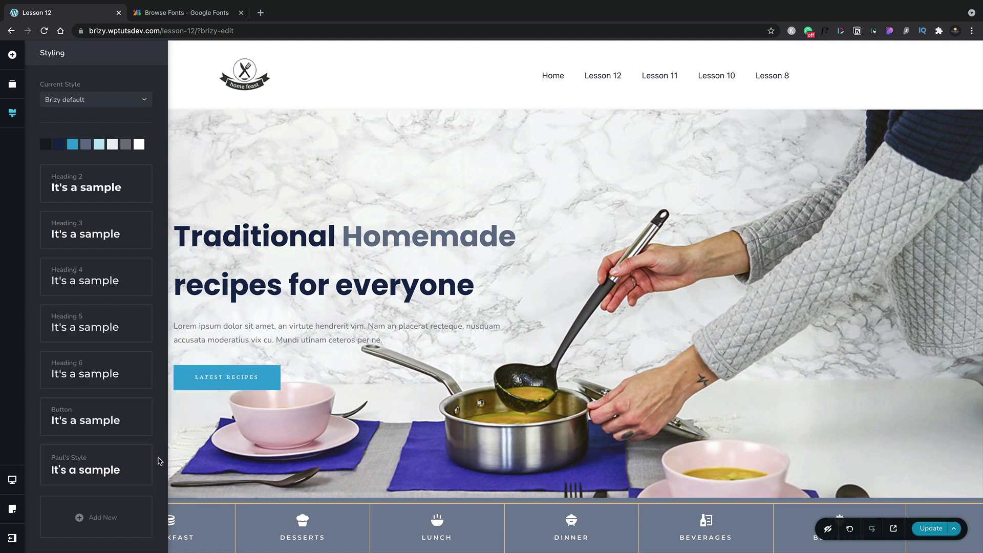
pyautogui.scroll(2, 109, 304)
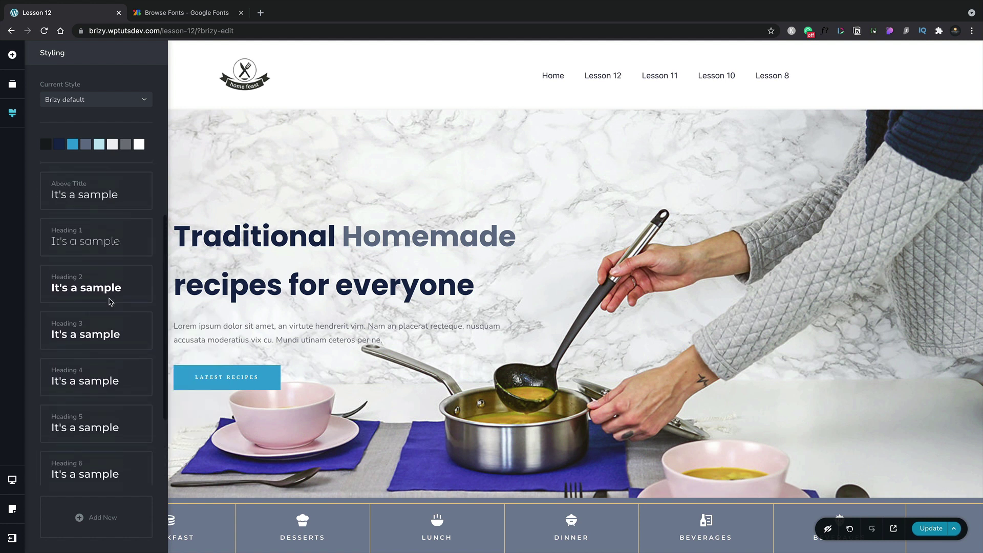
pyautogui.scroll(2, 108, 299)
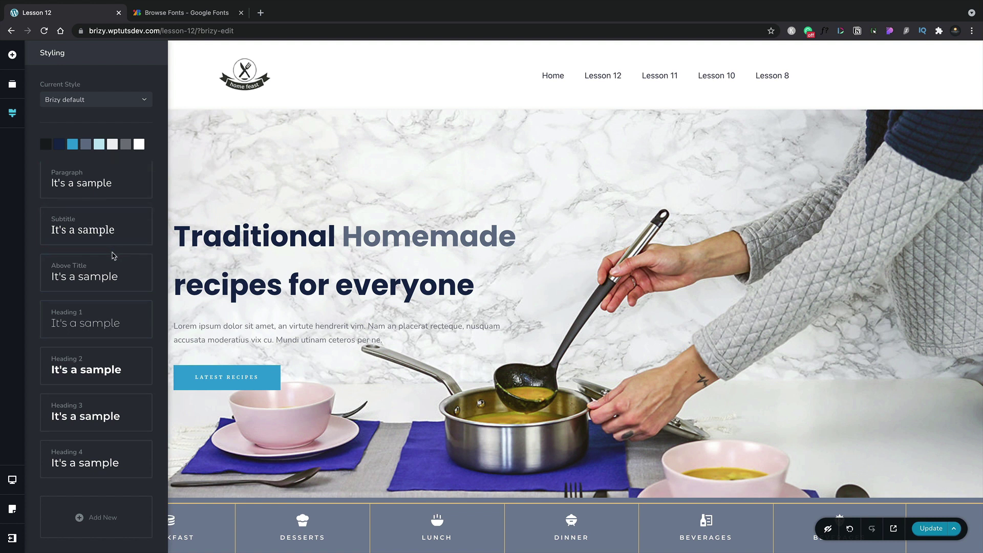
pyautogui.scroll(-2, 114, 256)
pyautogui.scroll(-2, 113, 256)
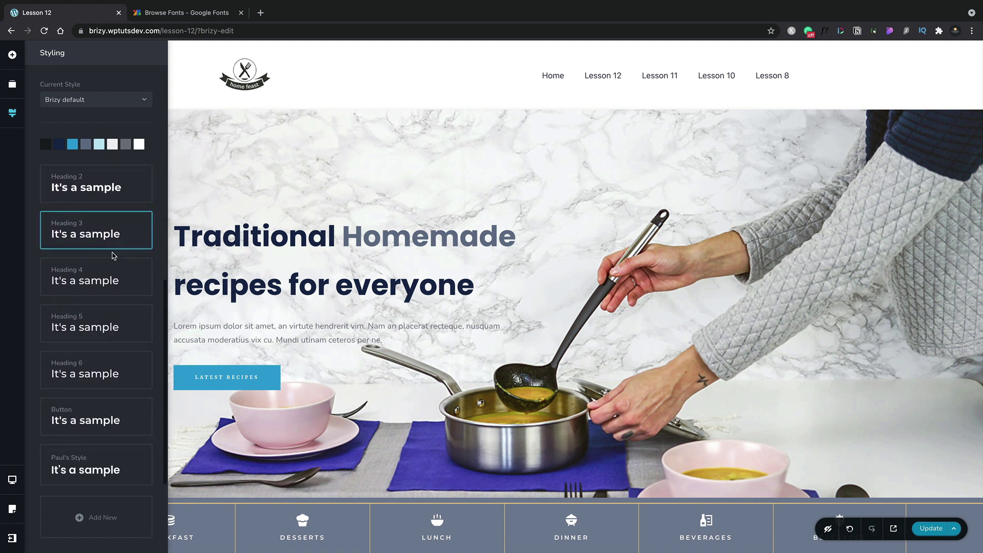
pyautogui.click(88, 368)
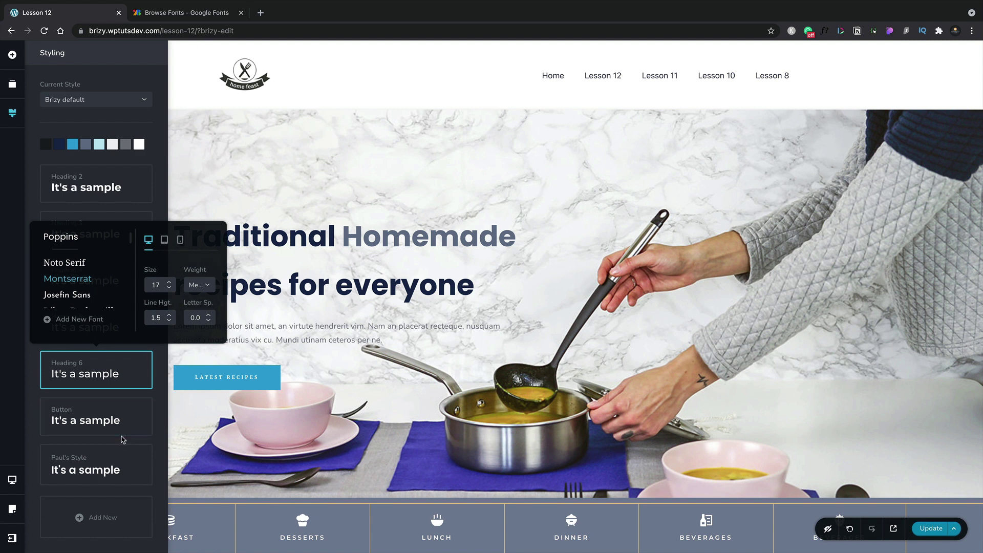
pyautogui.moveTo(117, 460)
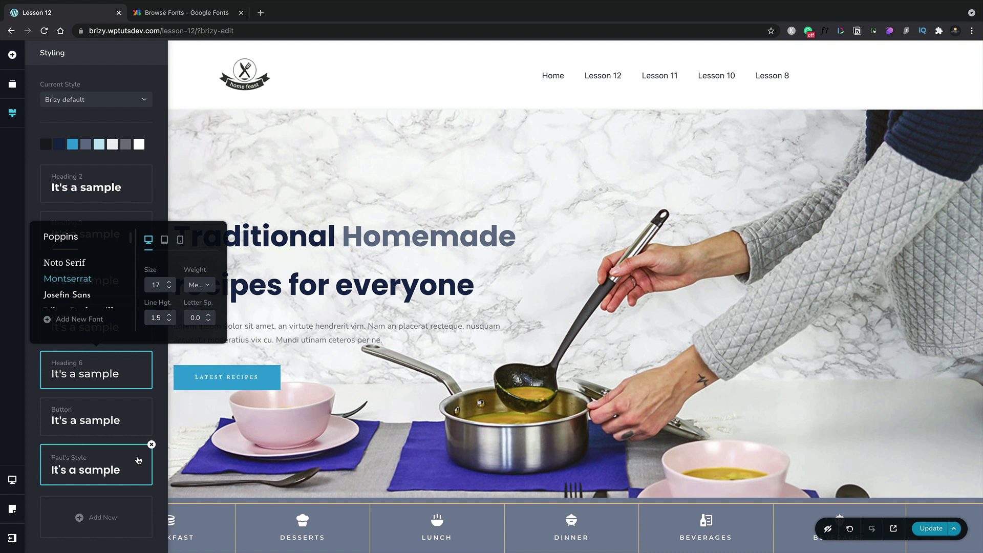
# - Delete the custom text style, leaving Heading 1–6 and Button styles in the Styling panel
pyautogui.click(152, 446)
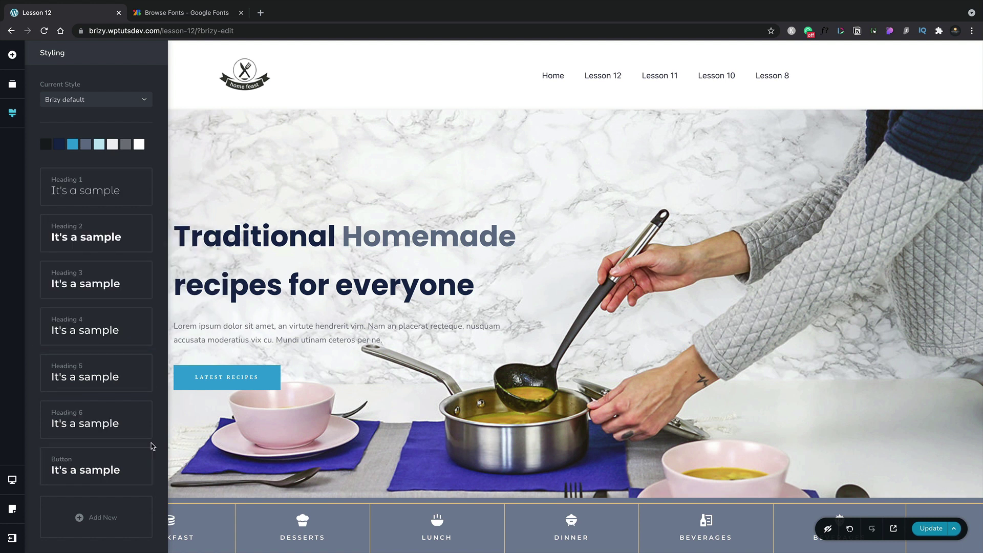